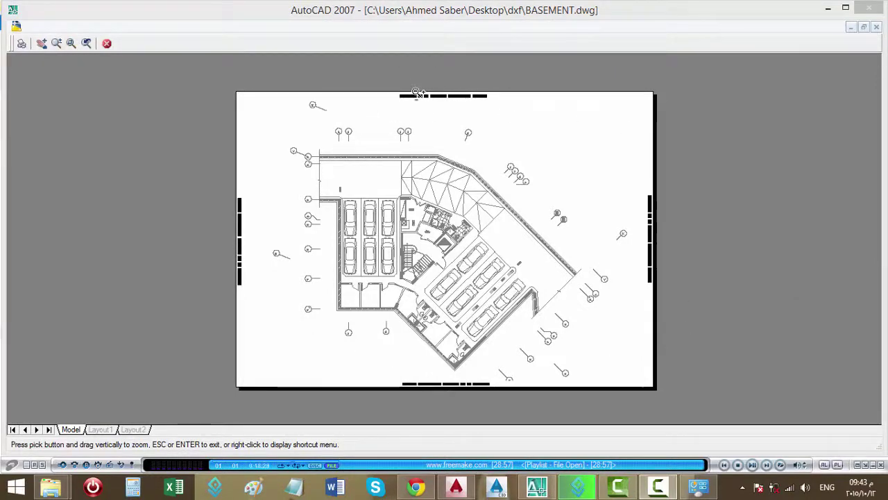
- Zoom and pan the plot preview to read the educational stamp, then exit to the Plot dialog
scroll(419, 96, up, 3)
scroll(417, 90, up, 3)
scroll(427, 82, up, 1)
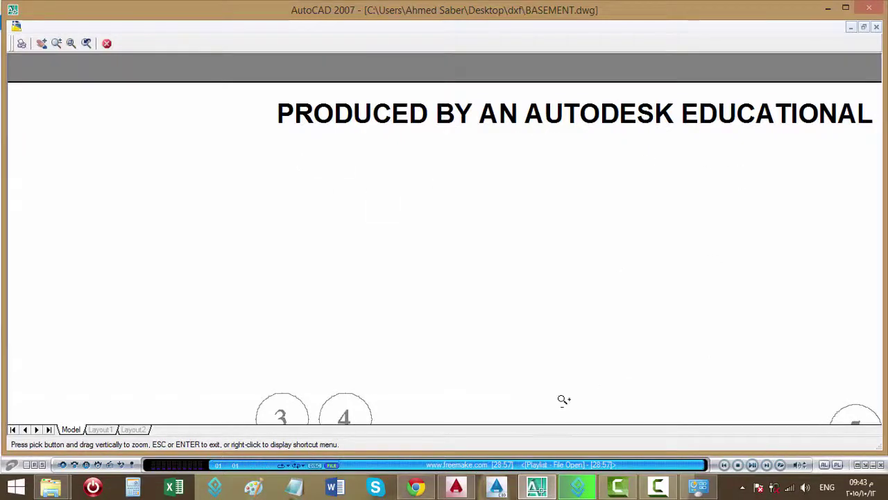
middle_drag(646, 225, 421, 217)
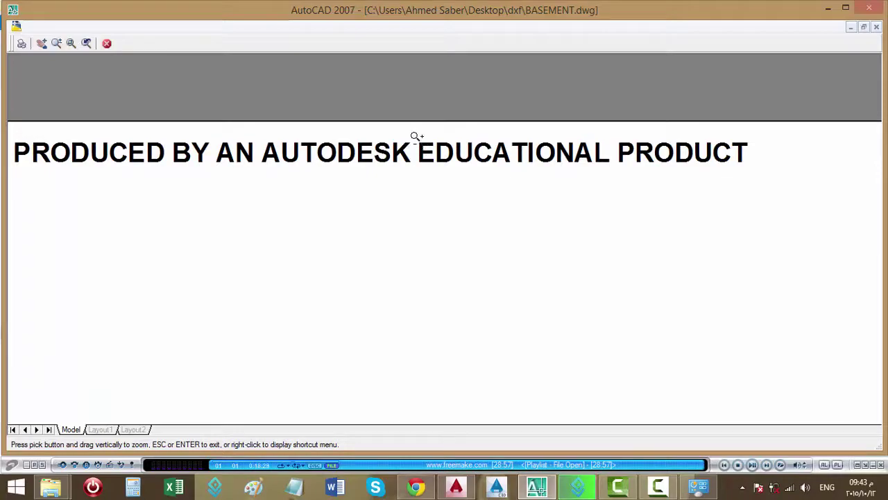
scroll(416, 136, down, 3)
scroll(472, 174, down, 3)
scroll(400, 187, down, 2)
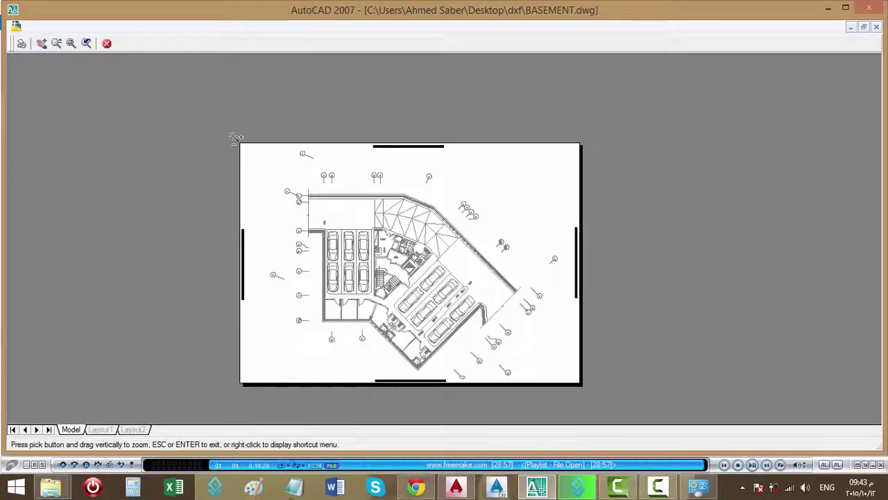
click(106, 43)
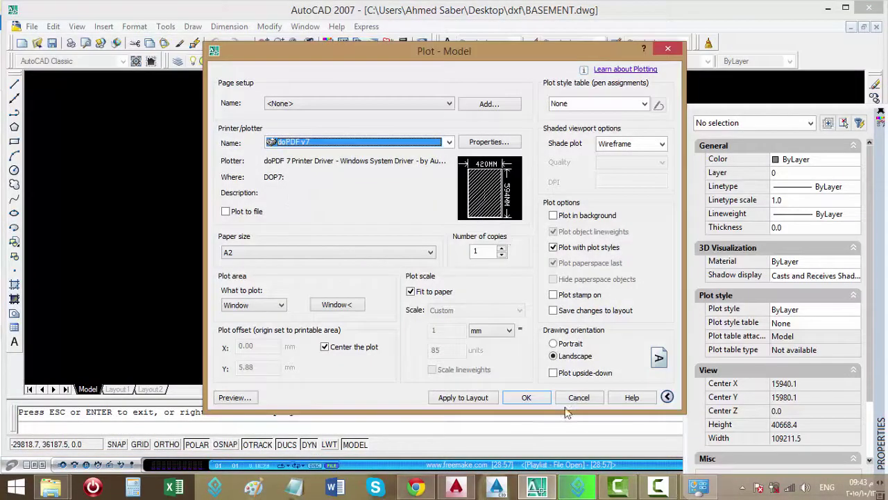
- Cancel the plot and save the drawing as BASEMENT.dxf in AutoCAD 2004/LT2004 DXF format in Documents
click(579, 398)
click(32, 28)
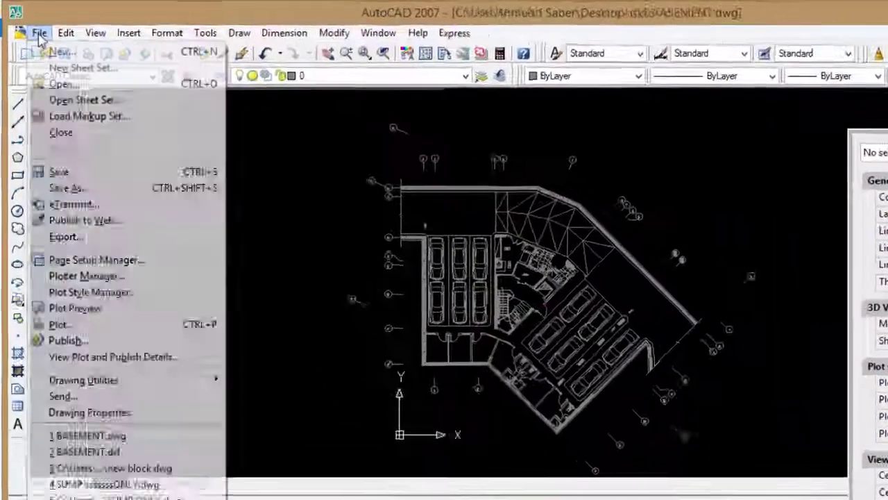
click(66, 188)
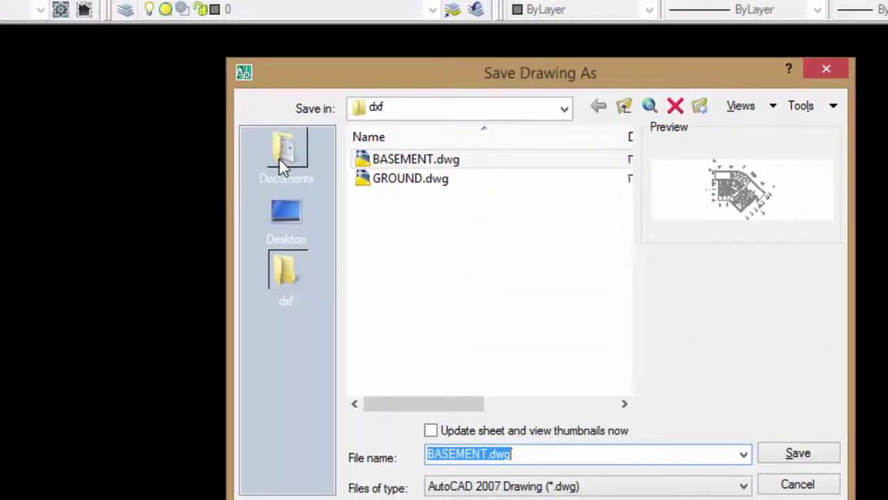
click(279, 158)
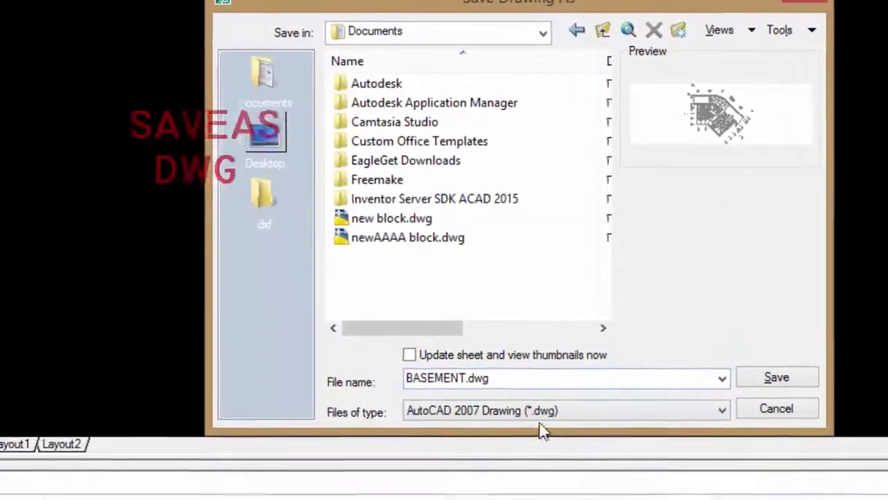
click(520, 352)
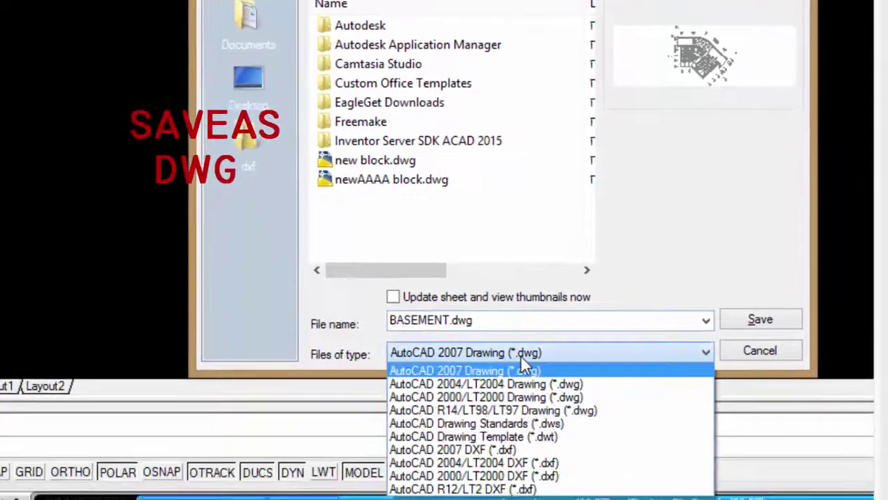
click(521, 462)
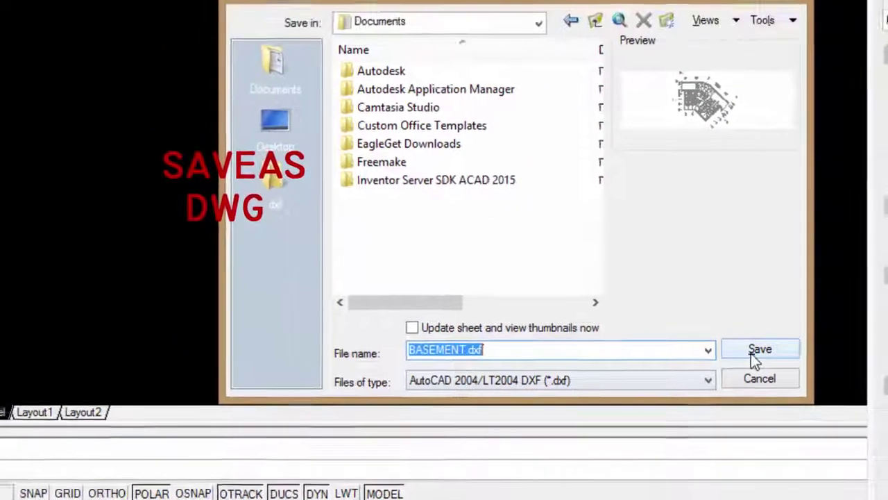
click(751, 352)
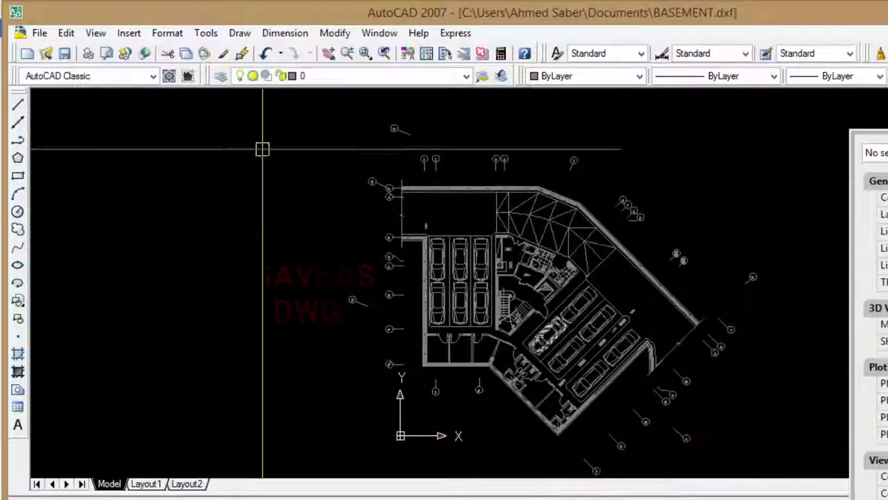
- Start closing the drawing, dismissing the save-format prompt once
key(ctrl+s)
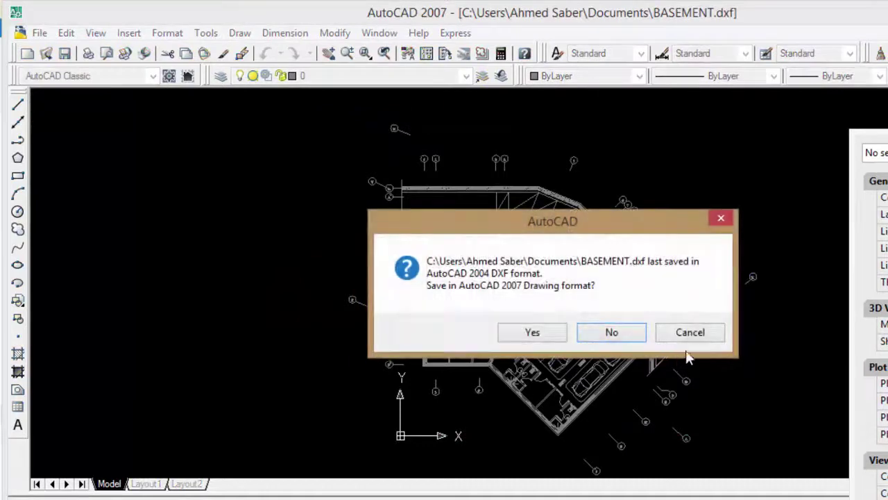
click(689, 331)
key(ctrl+F4)
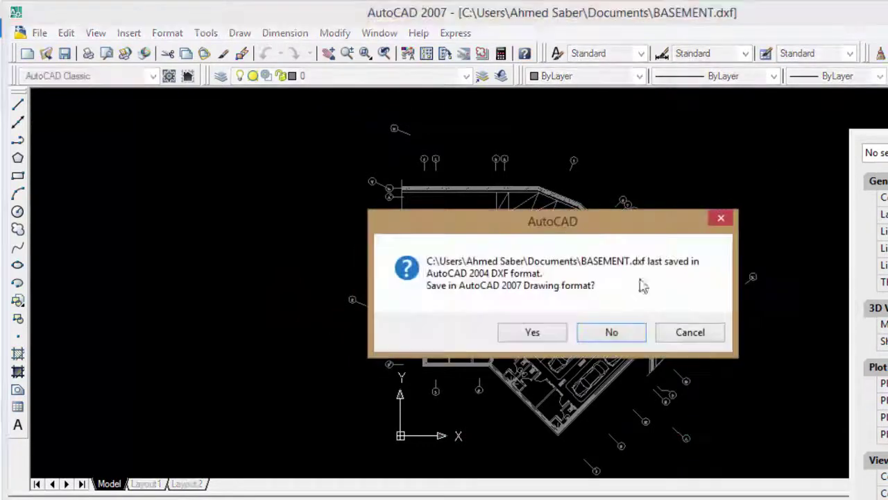
- Close without re-saving in 2007 format and reopen BASEMENT.dxf using the DXF file filter
click(613, 333)
click(46, 55)
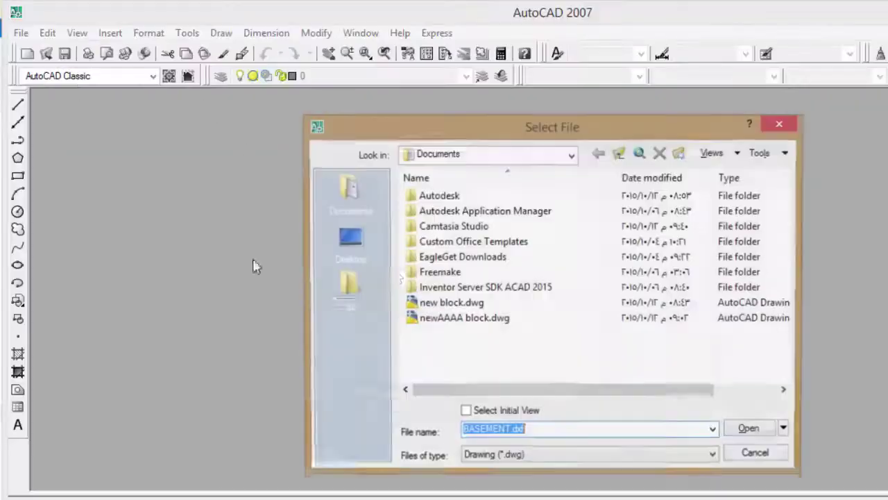
click(548, 455)
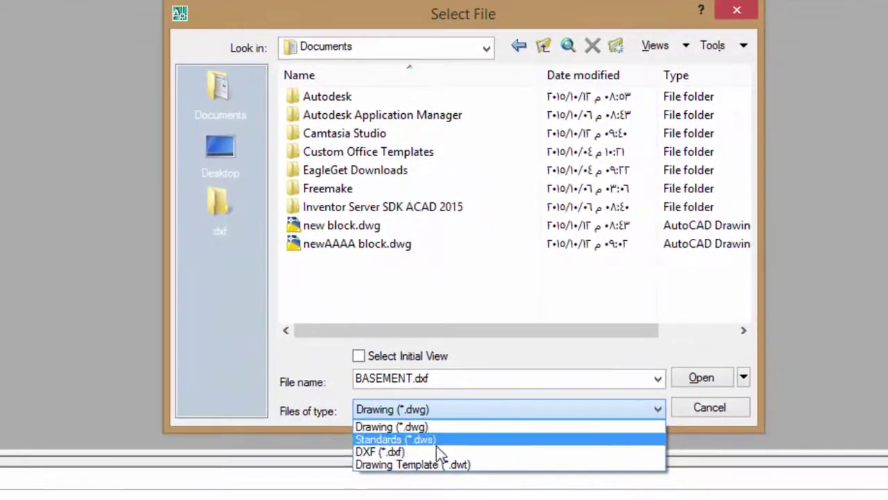
click(496, 487)
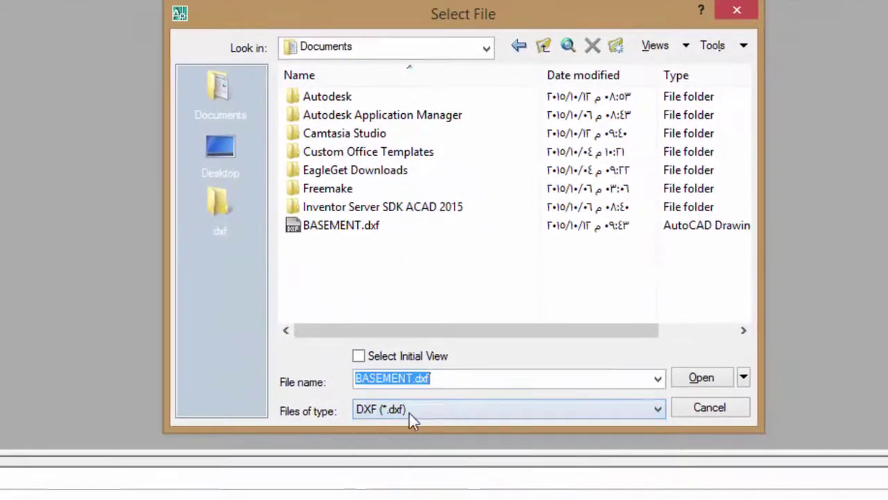
double_click(325, 227)
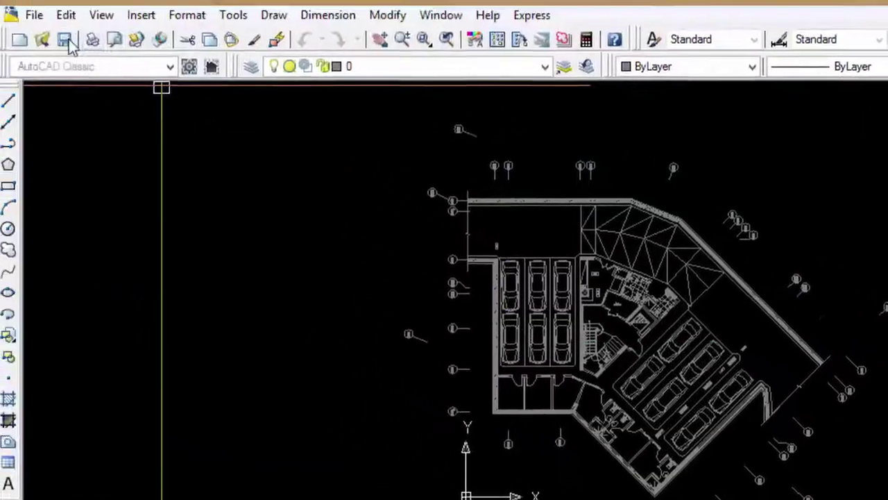
- Save it back as BASEMENT.dwg in AutoCAD 2007 Drawing (*.dwg) format
click(69, 43)
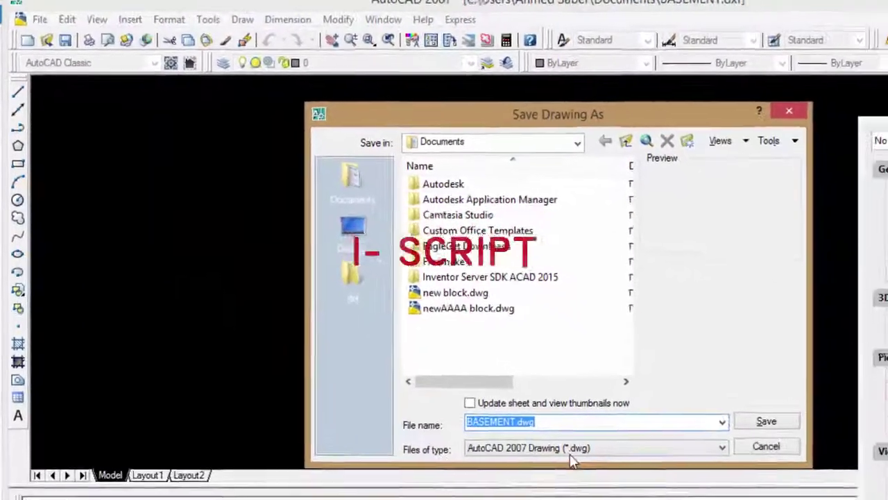
click(552, 432)
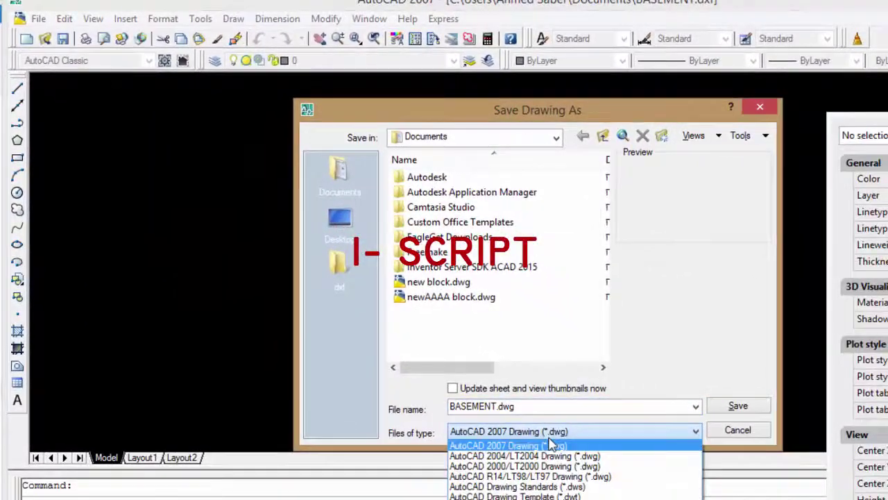
click(552, 445)
click(722, 412)
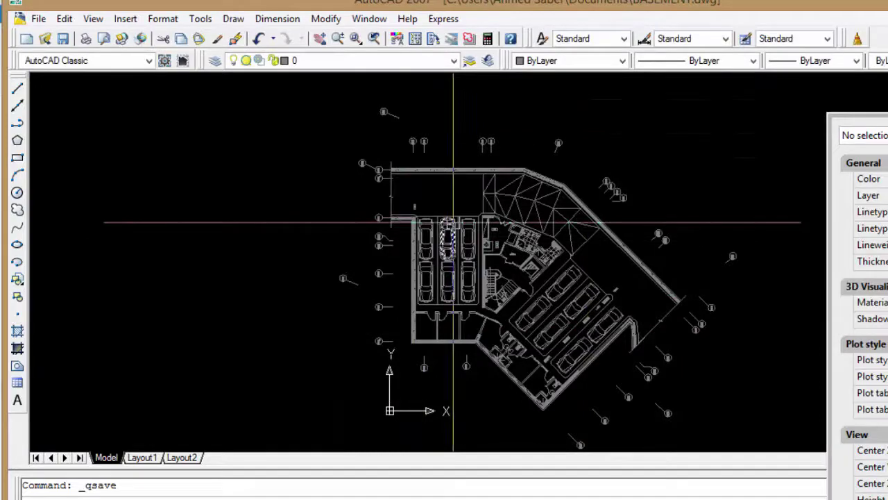
- Load the <Previous plot> page setup and preview the basement plan's plot
key(ctrl+p)
click(384, 111)
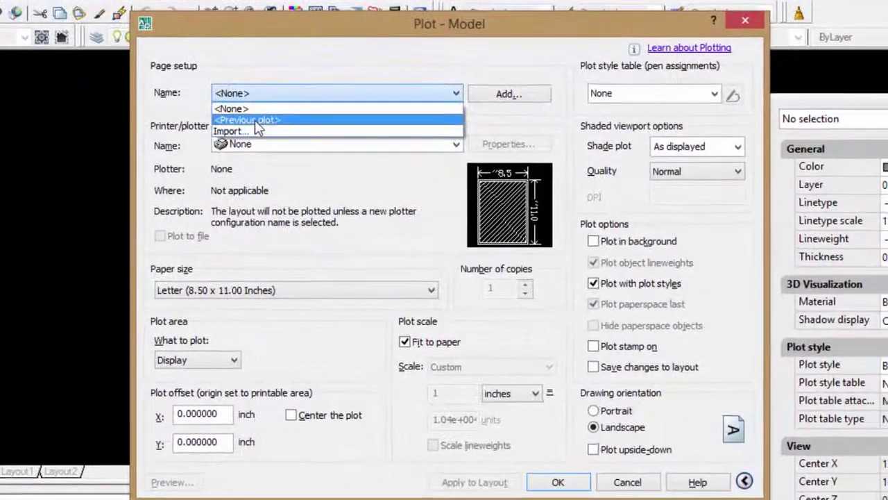
click(281, 111)
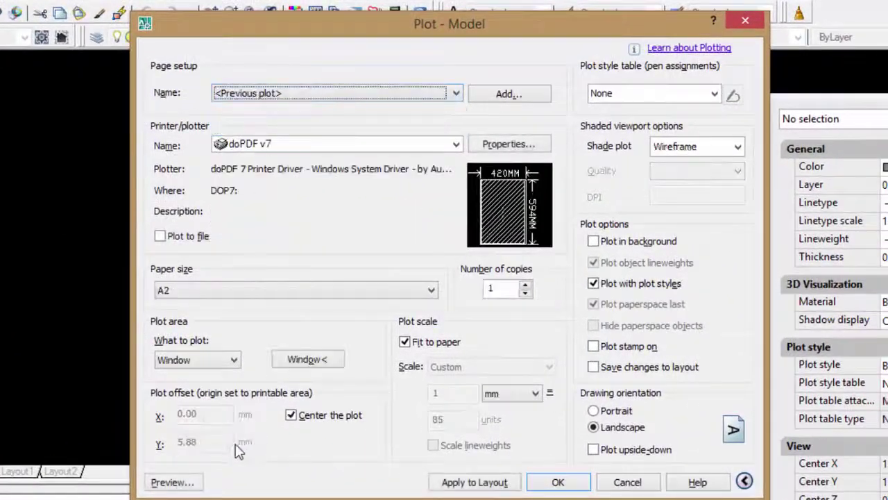
click(209, 476)
scroll(534, 149, up, 5)
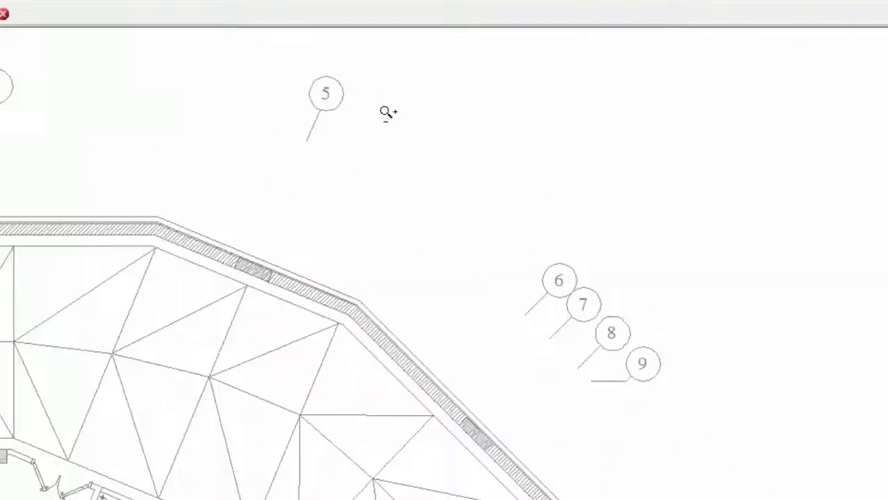
scroll(534, 152, down, 8)
- Exit the preview, cancel the Plot dialog, and close the drawing without saving
right_click(563, 206)
click(563, 199)
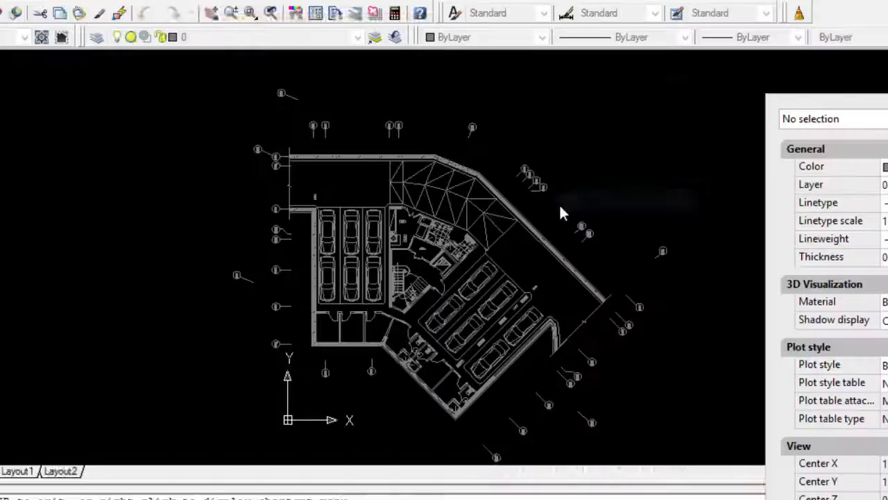
click(627, 481)
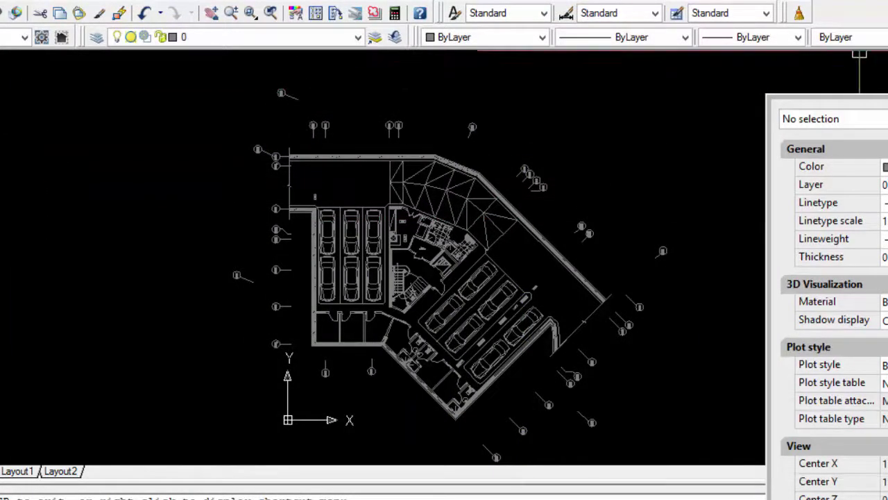
click(524, 303)
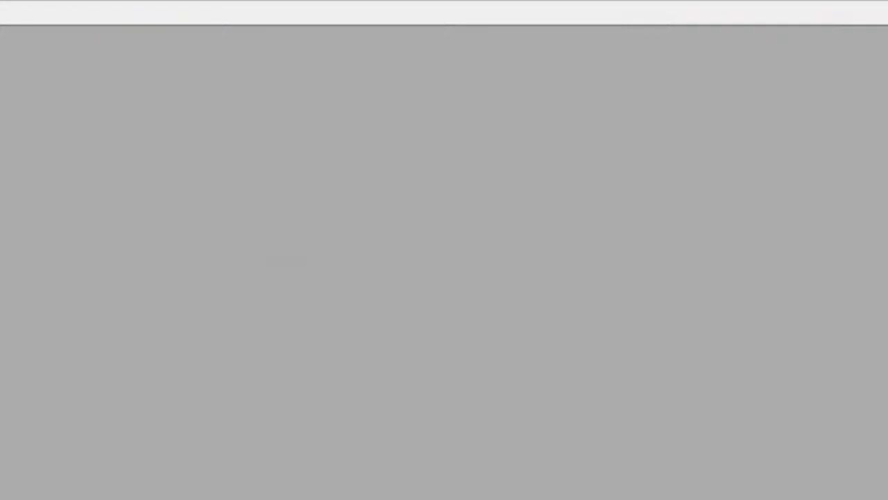
- Open BASEMENT.dwg from the dxf folder with the Drawing (*.dwg) filter, accepting both educational stamp warnings
key(ctrl+o)
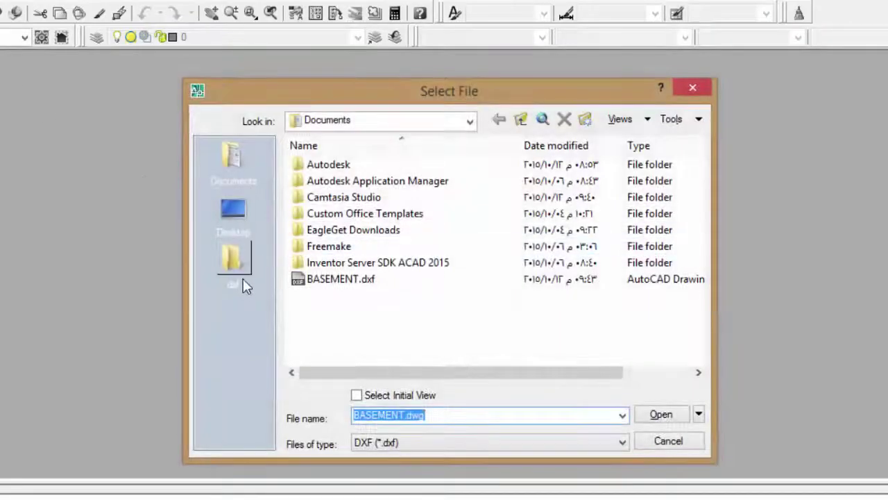
click(236, 267)
click(405, 443)
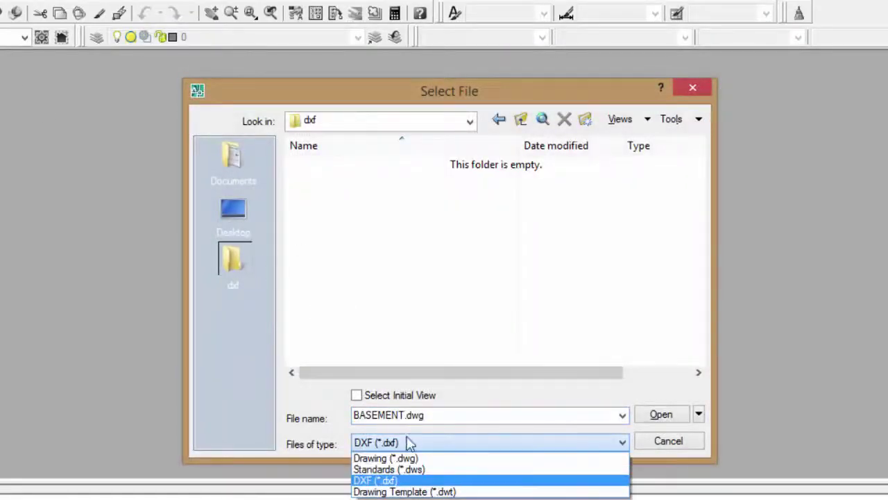
click(406, 454)
click(332, 166)
double_click(332, 166)
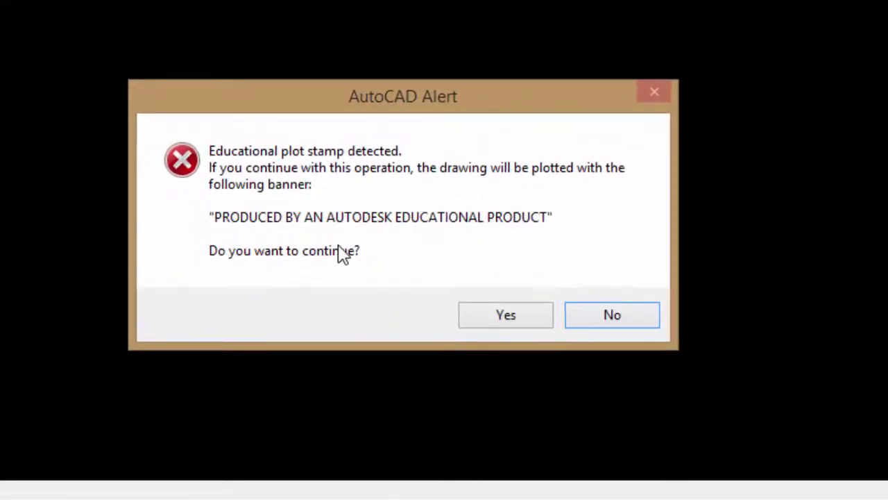
click(491, 318)
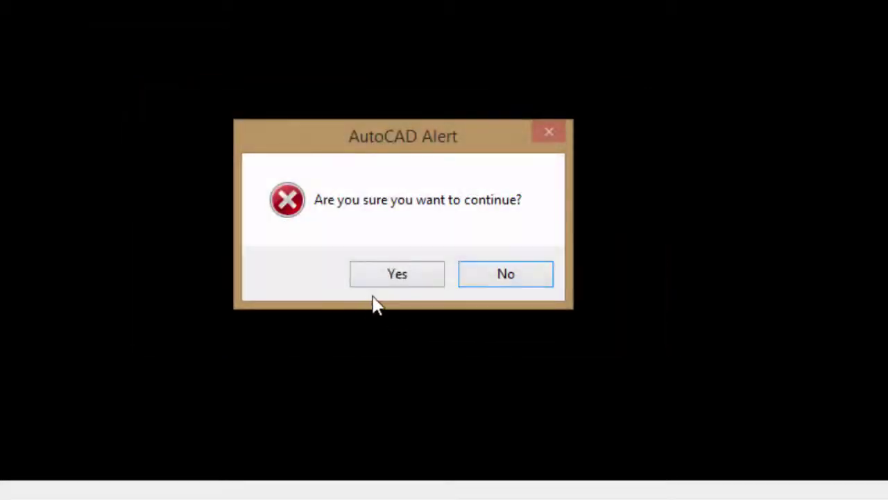
click(408, 270)
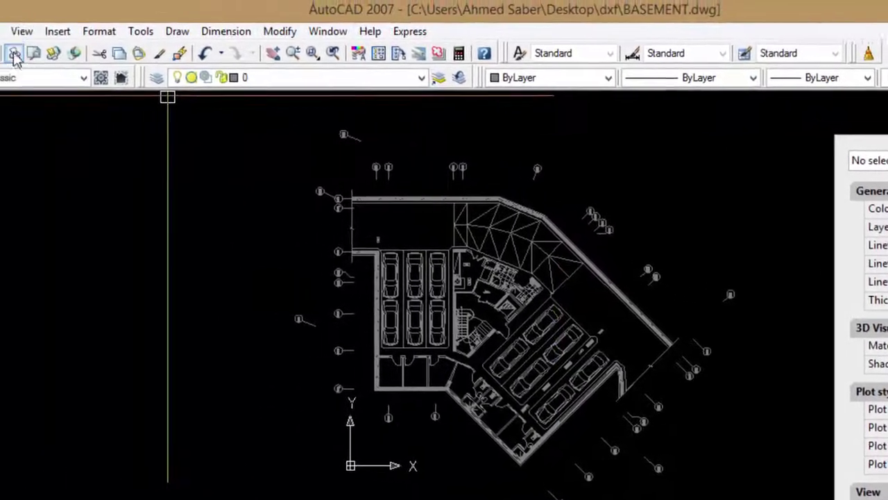
- Preview BASEMENT.dwg's plot with the <Previous plot> page setup, then exit and cancel without plotting
click(70, 58)
click(408, 139)
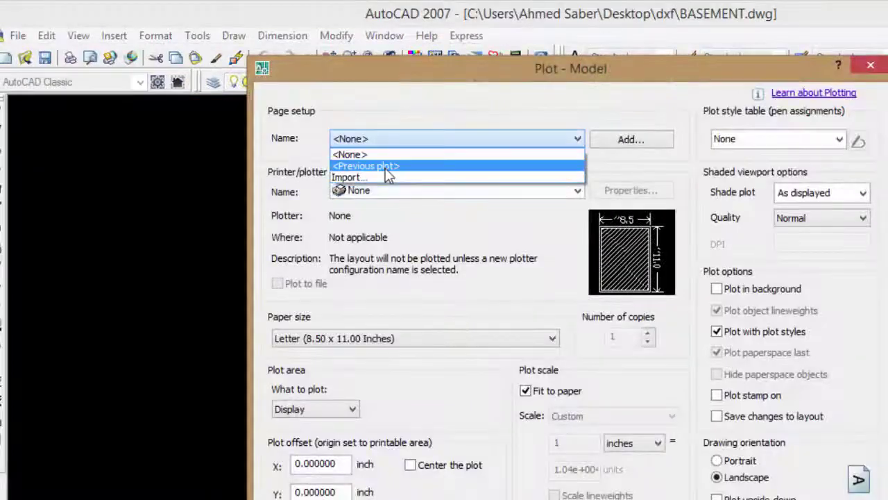
click(367, 150)
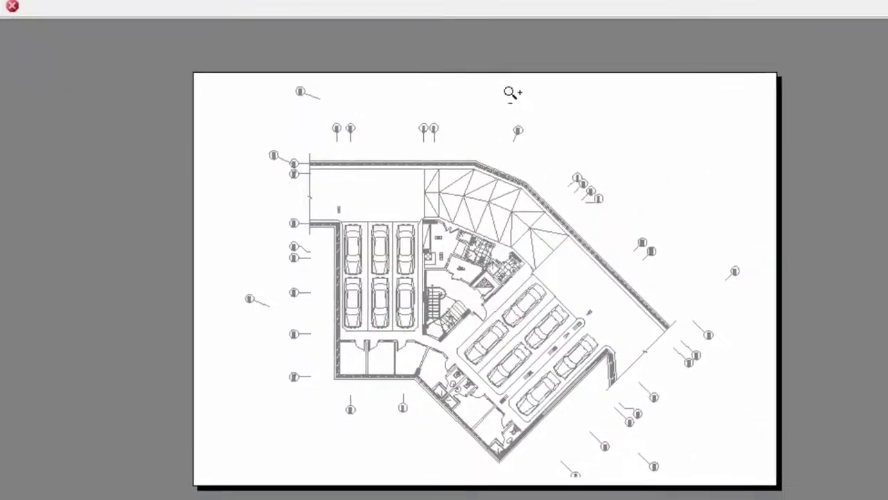
scroll(511, 91, up, 5)
scroll(467, 111, down, 8)
mouse_move(593, 292)
mouse_down()
mouse_move(595, 93)
mouse_move(640, 233)
mouse_up()
right_click(540, 188)
click(571, 199)
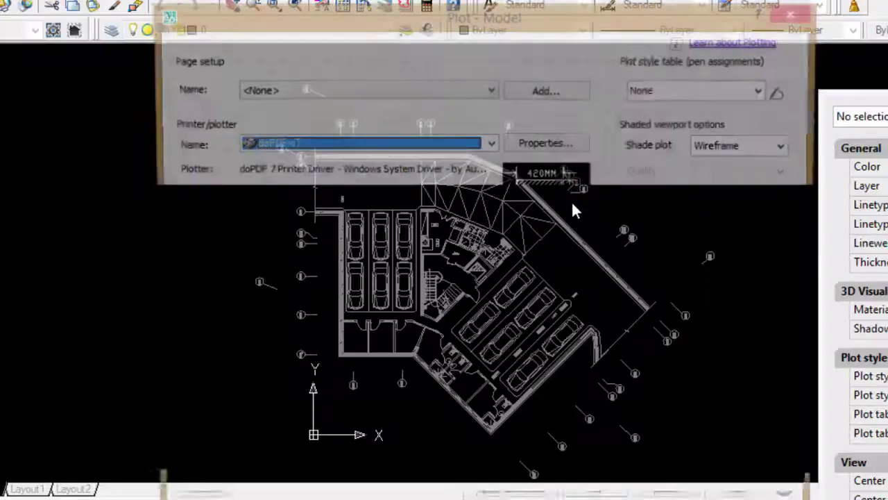
key(Escape)
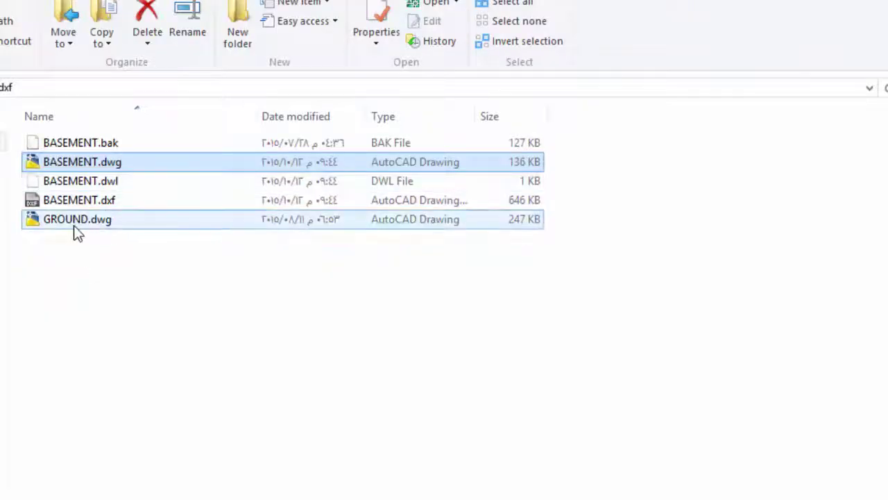
- Browse to Desktop > dxf and open GROUND.dwg
click(71, 226)
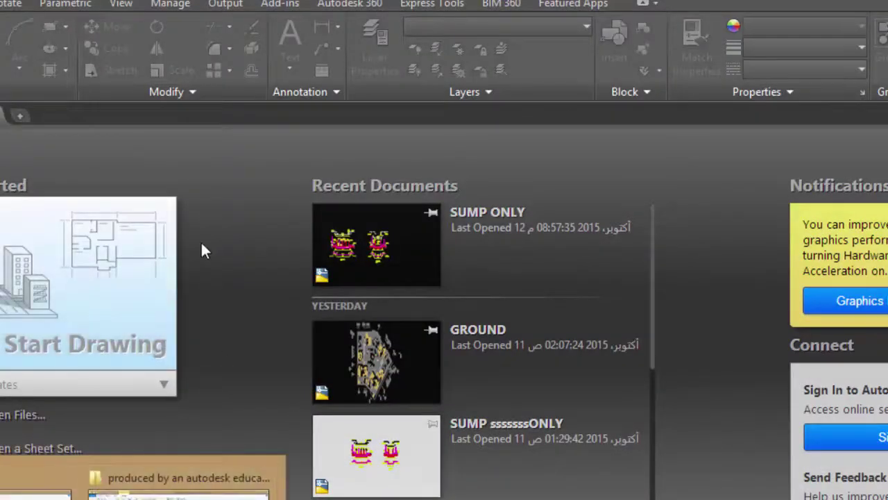
click(13, 425)
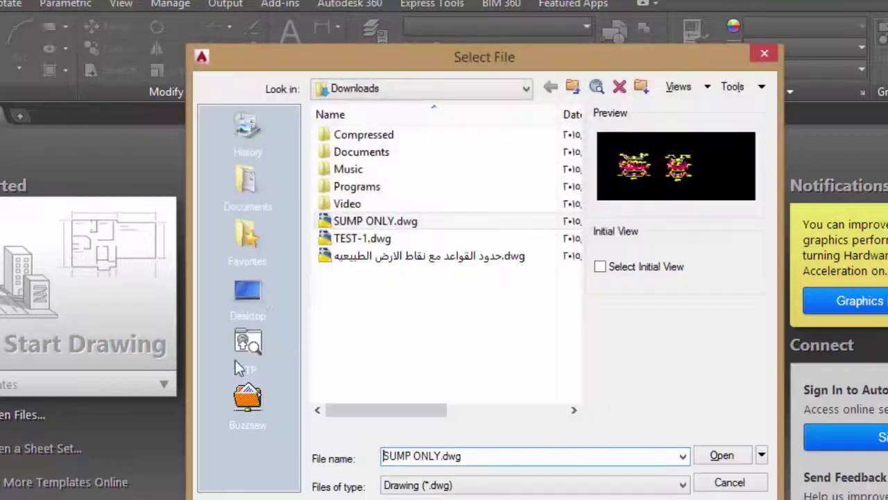
click(248, 184)
click(248, 295)
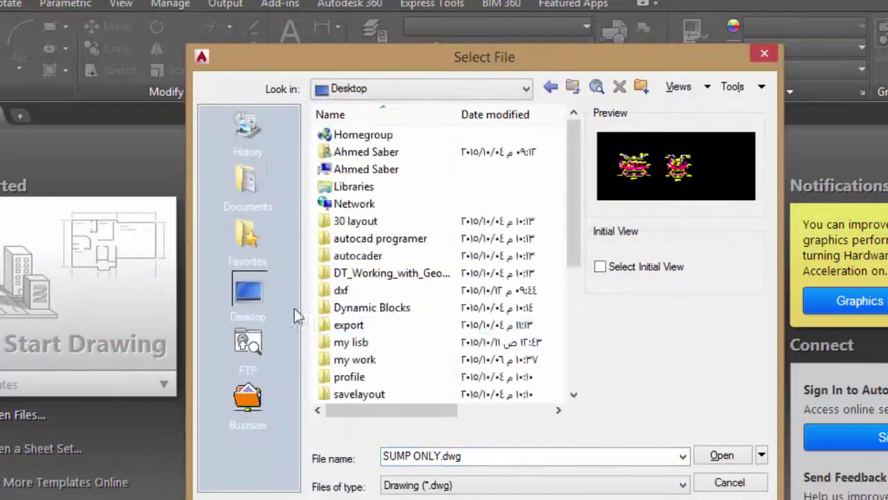
double_click(350, 291)
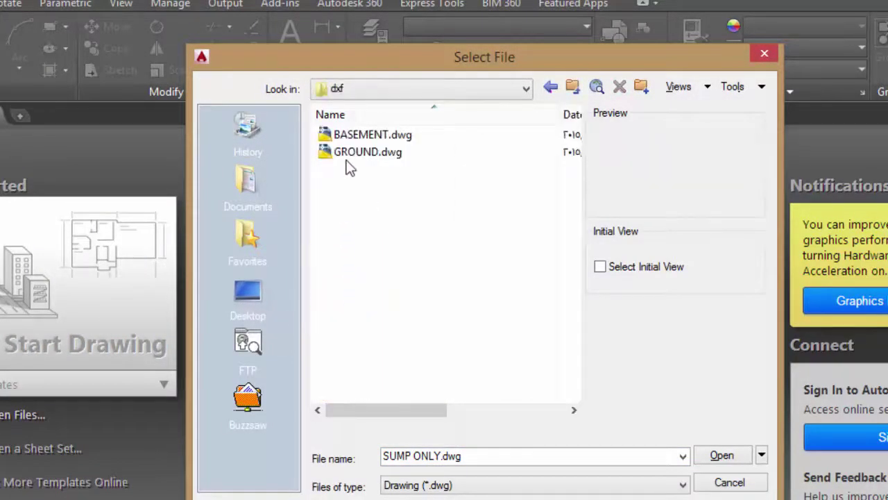
double_click(361, 150)
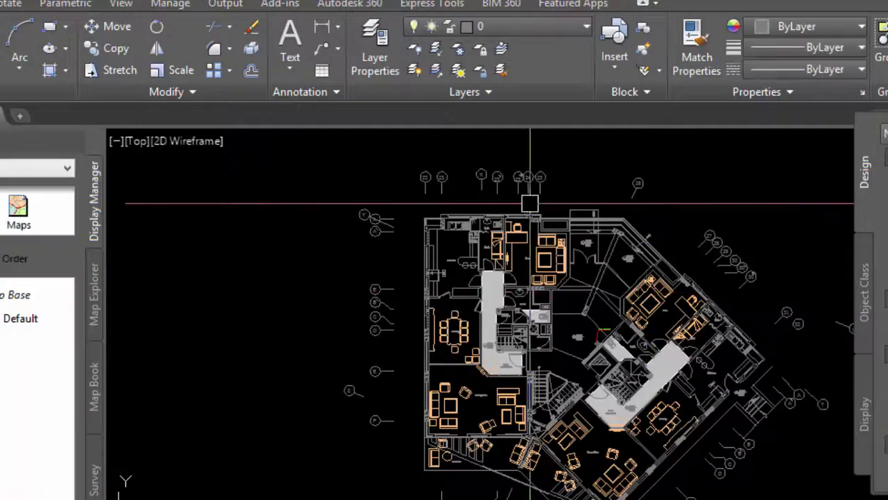
- Load the <Previous plot> page setup and switch the plotter to DWG To PDF.pc3
click(74, 141)
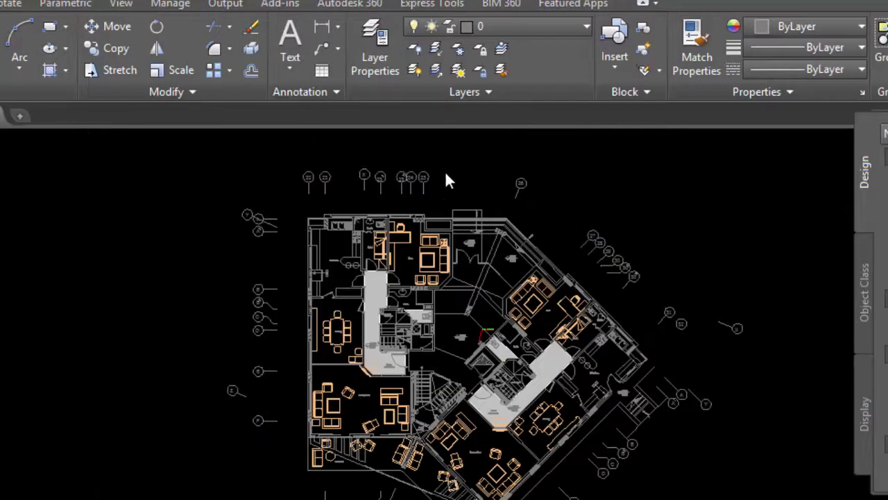
key(ctrl+p)
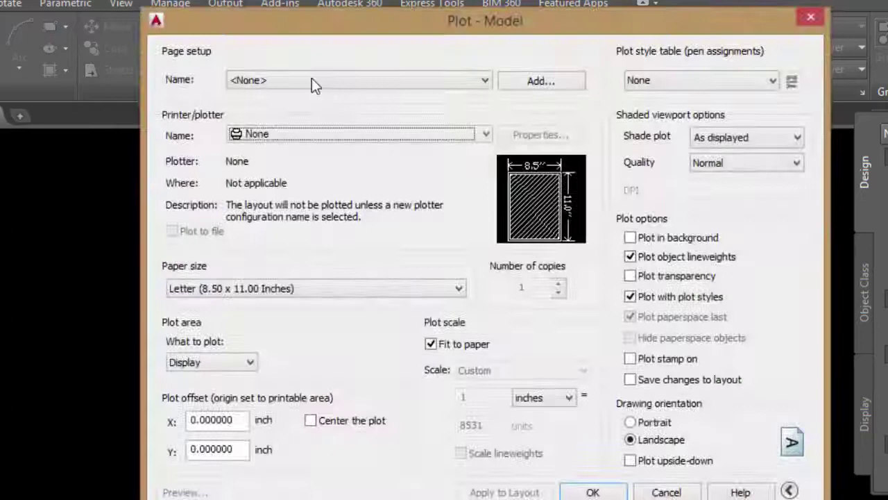
click(311, 83)
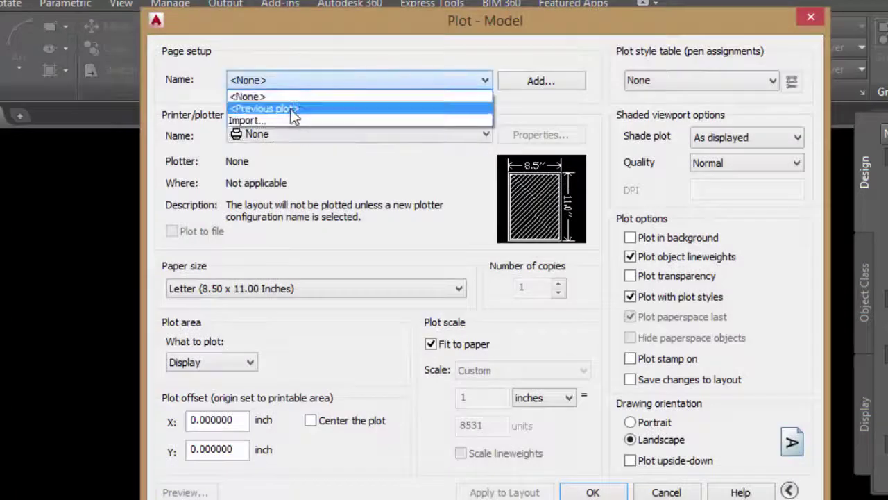
click(290, 110)
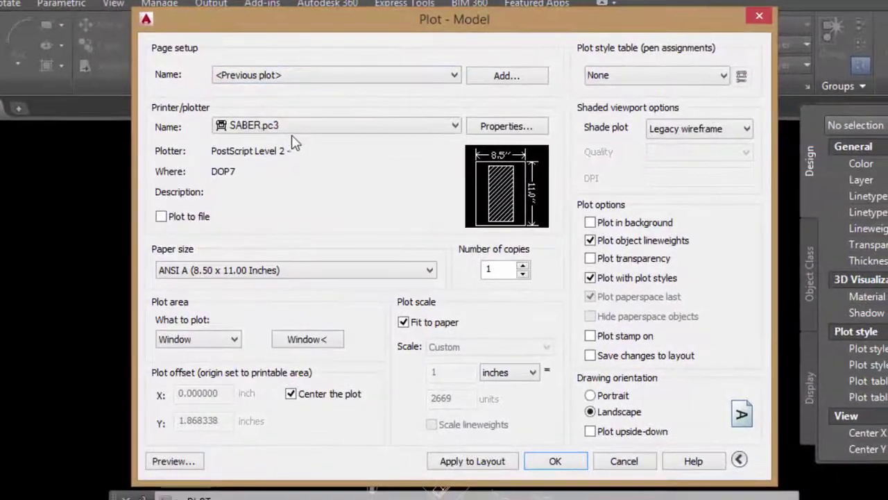
click(291, 127)
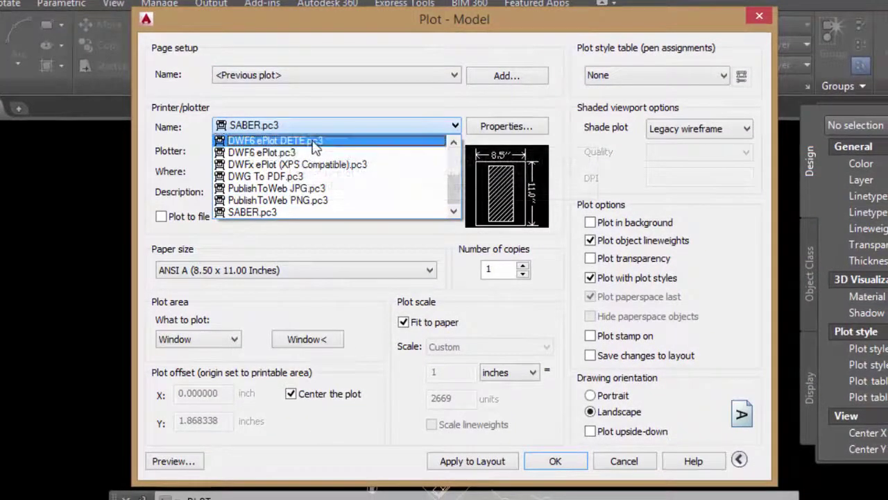
click(311, 179)
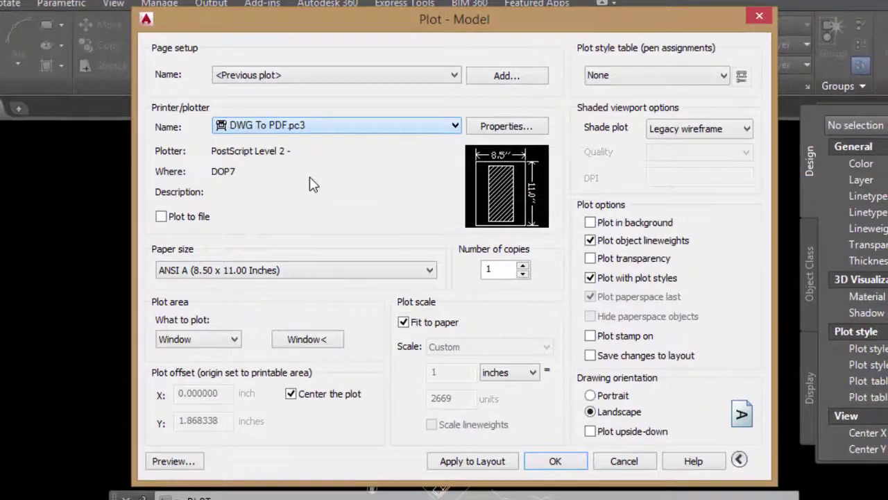
- Pick a window around the ground floor plan as the plot area and preview it
click(304, 340)
click(234, 344)
click(448, 250)
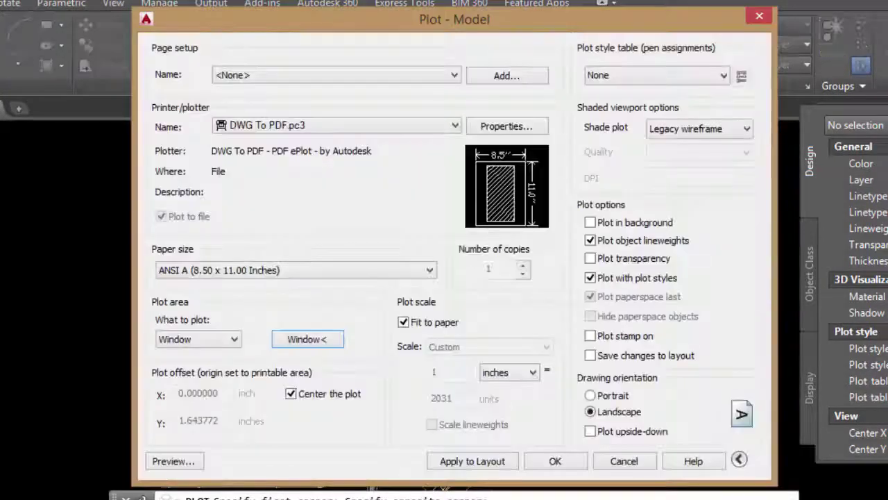
click(174, 461)
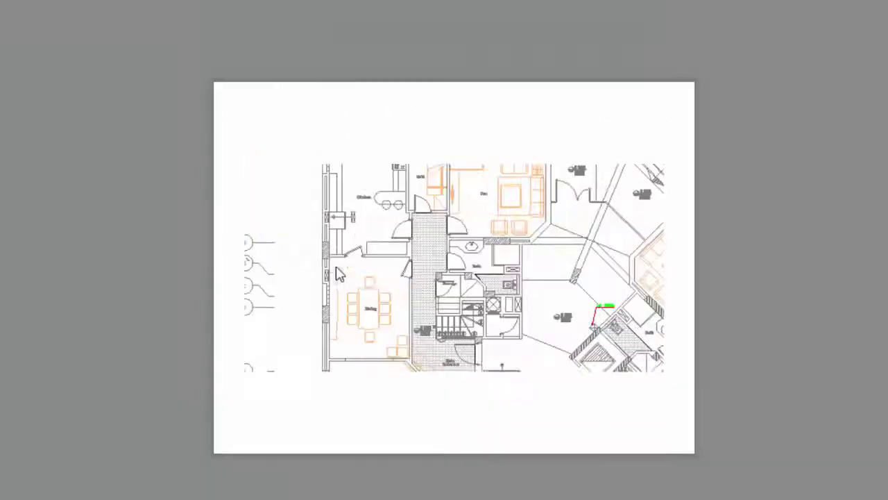
scroll(430, 118, up, 3)
scroll(356, 134, down, 3)
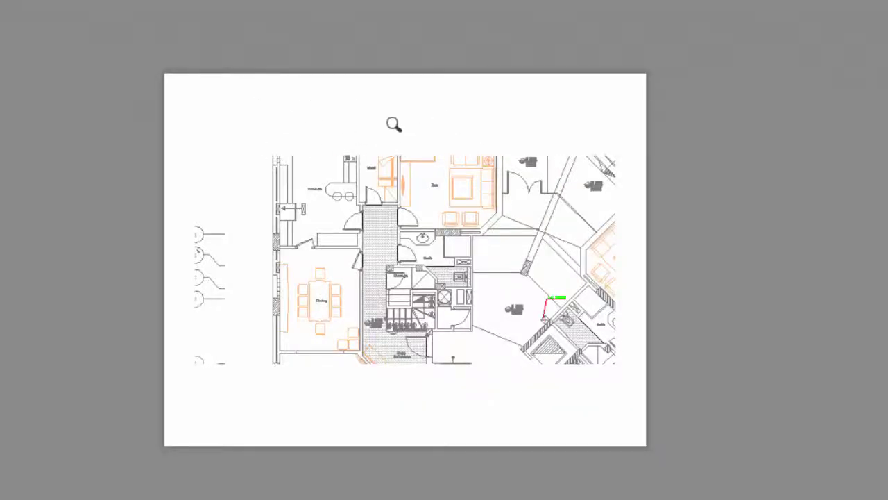
right_click(402, 124)
- Exit the preview, cancel the plot, and close GROUND.dwg discarding its changes
click(444, 134)
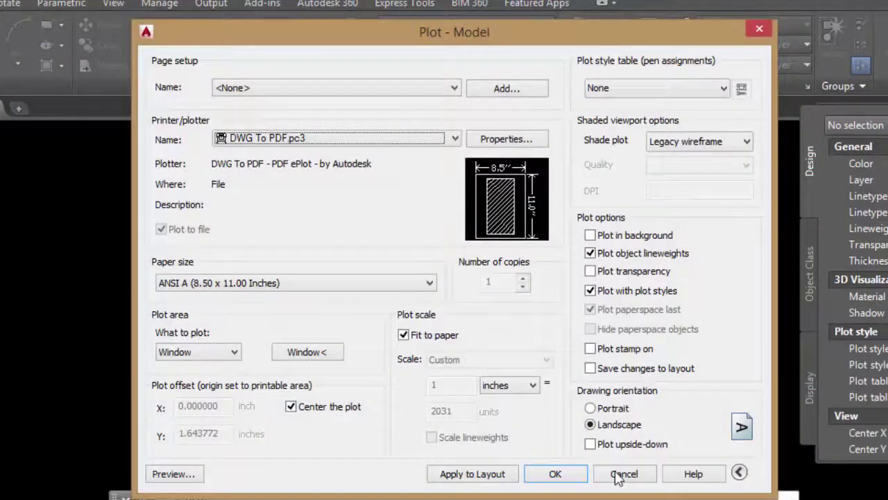
click(618, 475)
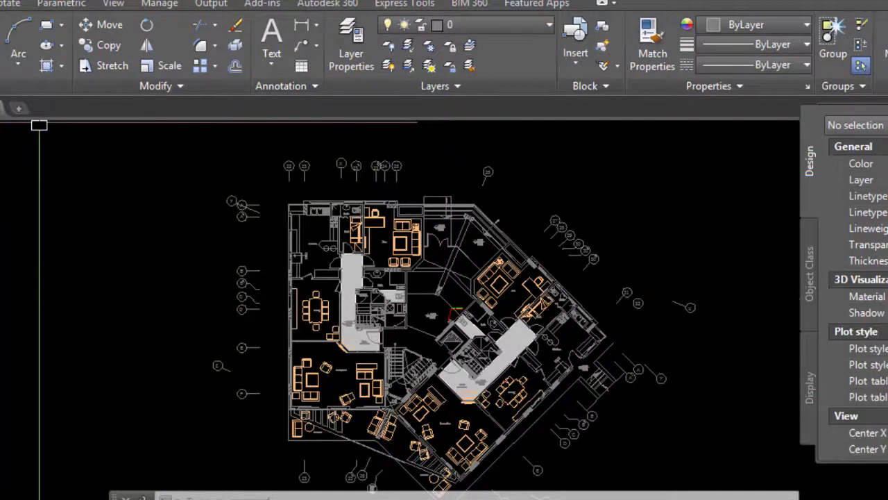
key(ctrl+F4)
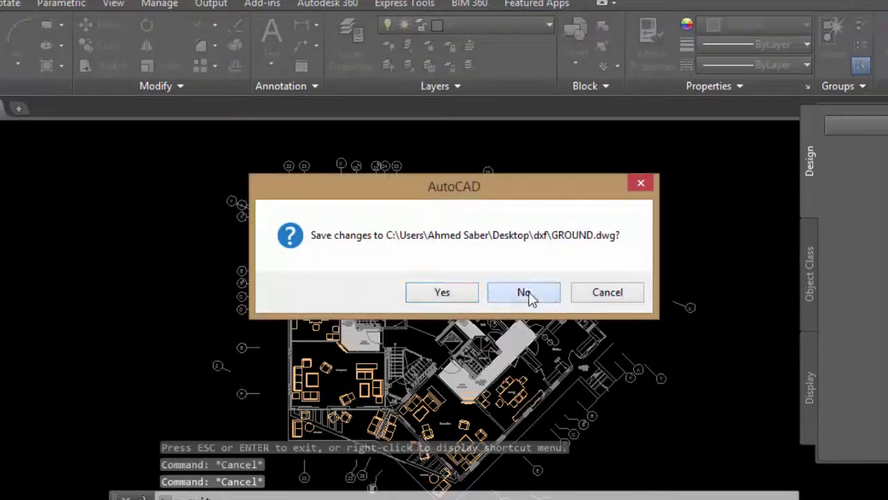
click(524, 292)
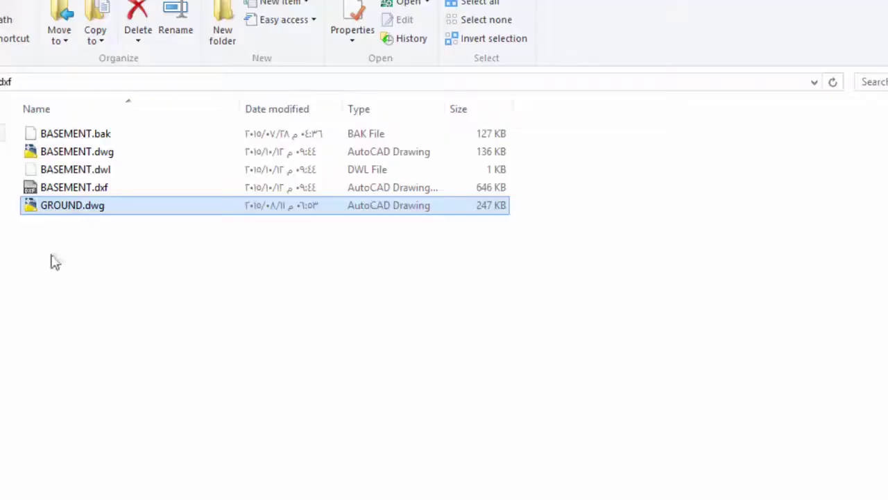
- Discard changes to BASEMENT.dwg and delete all four files in the dxf folder
click(200, 374)
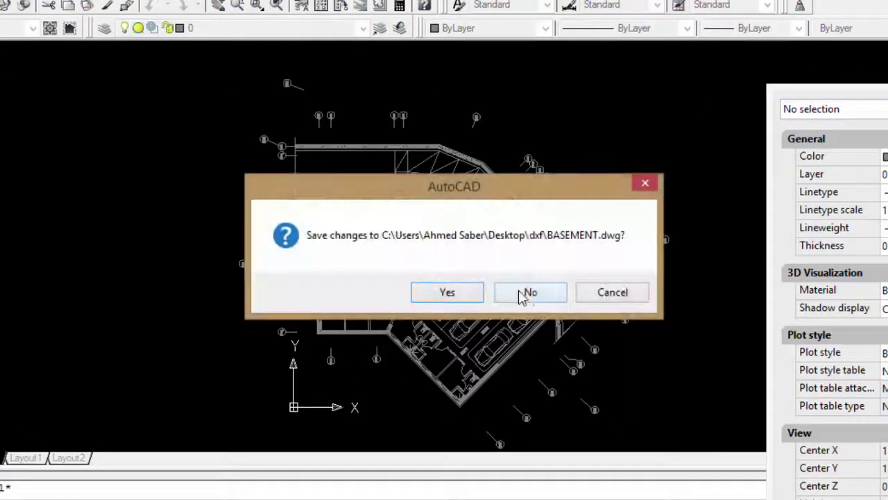
click(521, 294)
click(166, 485)
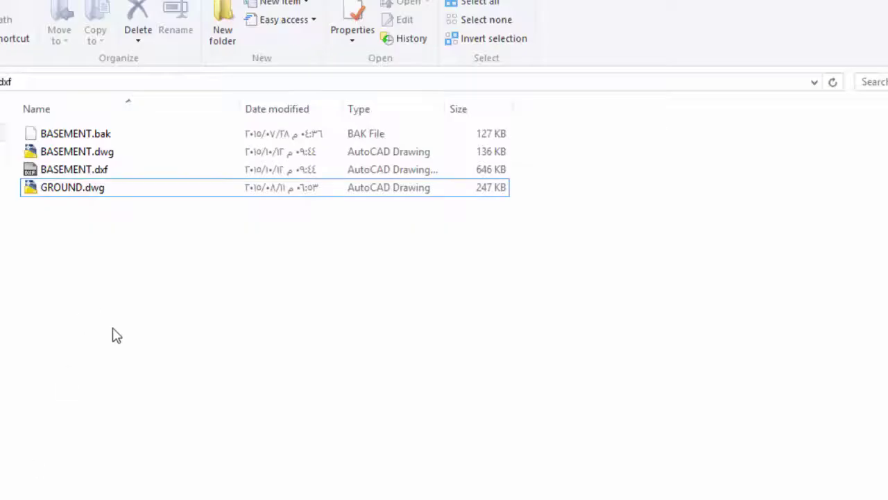
drag(113, 333, 22, 111)
click(36, 109)
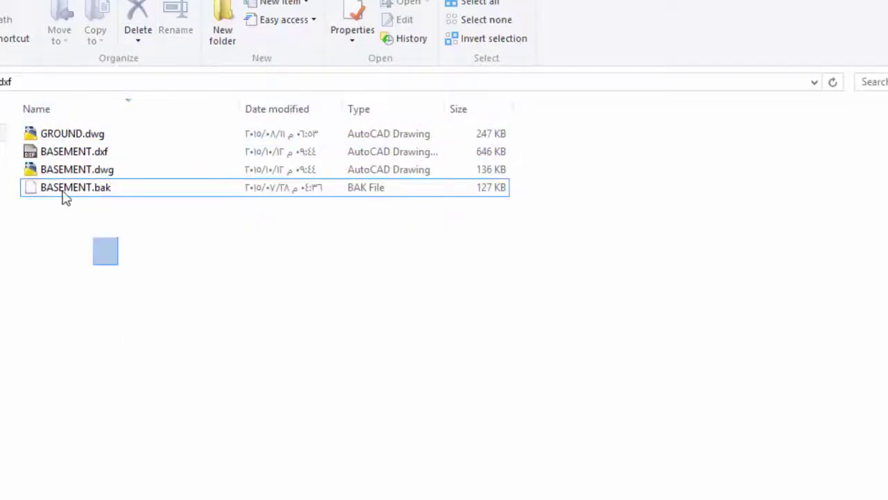
drag(66, 199, 36, 127)
click(134, 31)
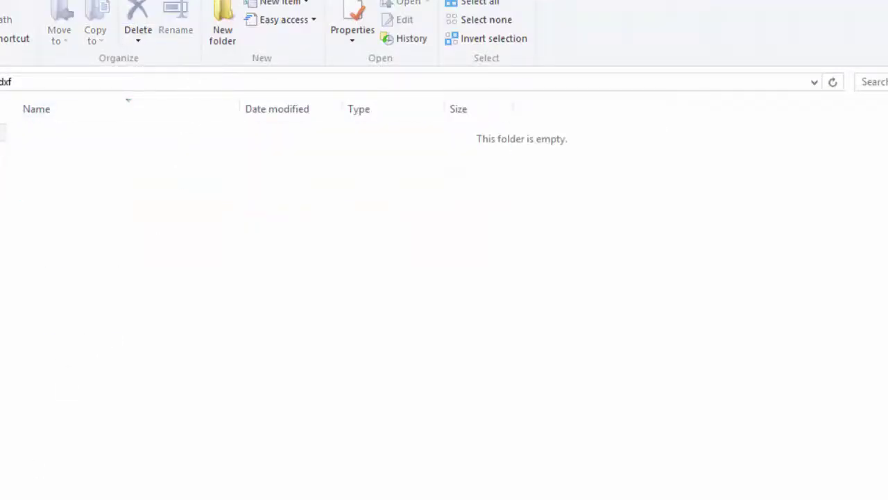
- Copy GROUND.dwg and BASEMENT.dwg from the educational-product folder and paste them into dxf
click(167, 472)
mouse_move(141, 254)
mouse_down()
mouse_move(70, 182)
mouse_move(40, 133)
mouse_up()
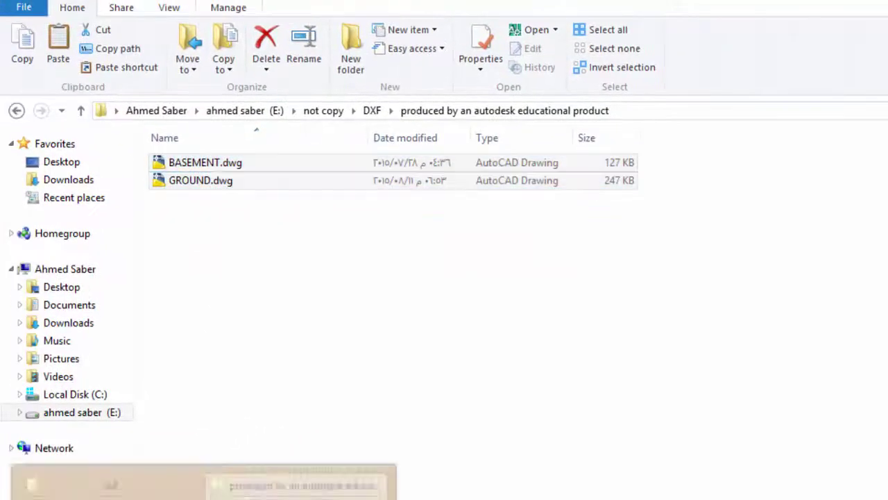
click(299, 486)
click(58, 48)
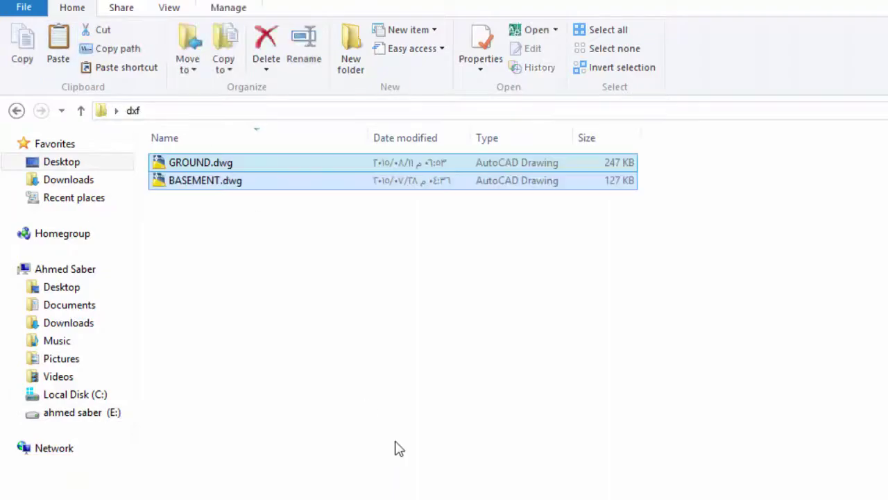
click(399, 448)
- Open the copied GROUND.dwg in AutoCAD, accepting both educational plot stamp alerts
double_click(180, 162)
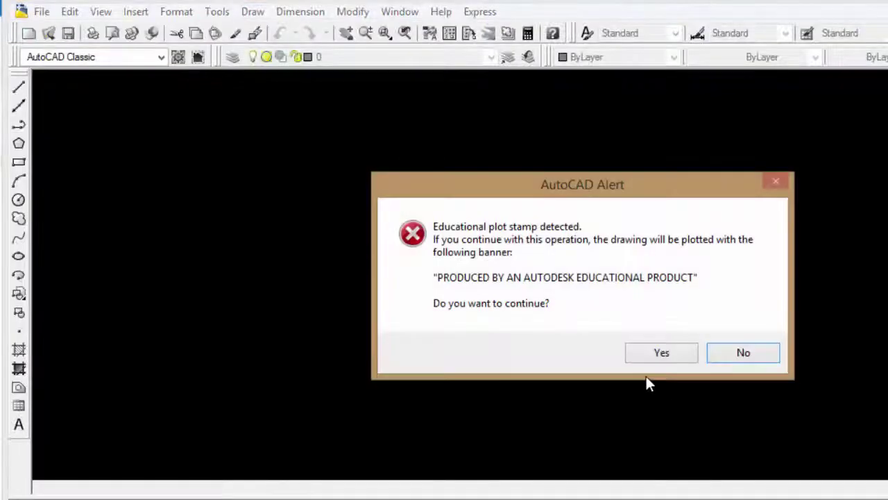
click(663, 353)
click(587, 322)
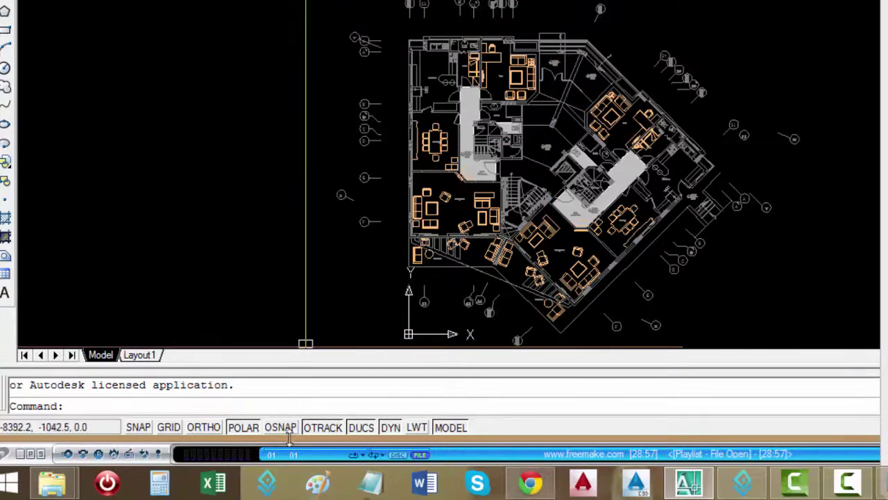
- Open a blank Notepad document for the script and set it beside AutoCAD
click(372, 482)
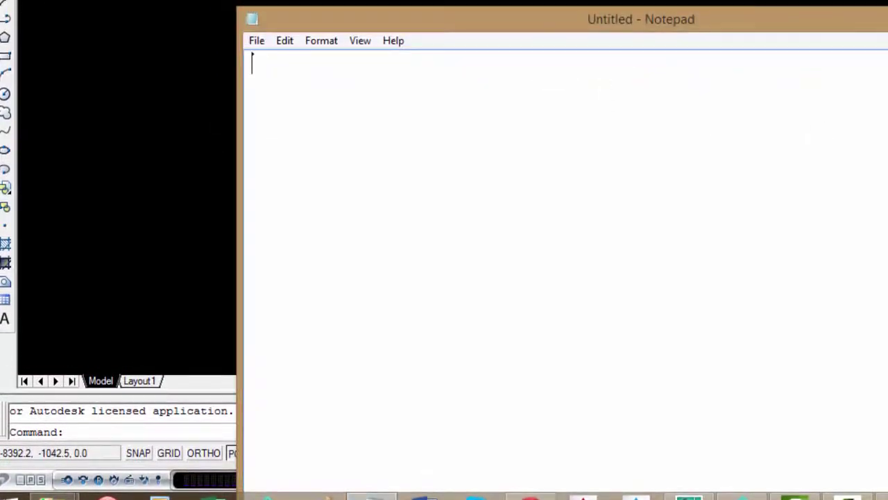
drag(638, 38, 833, 14)
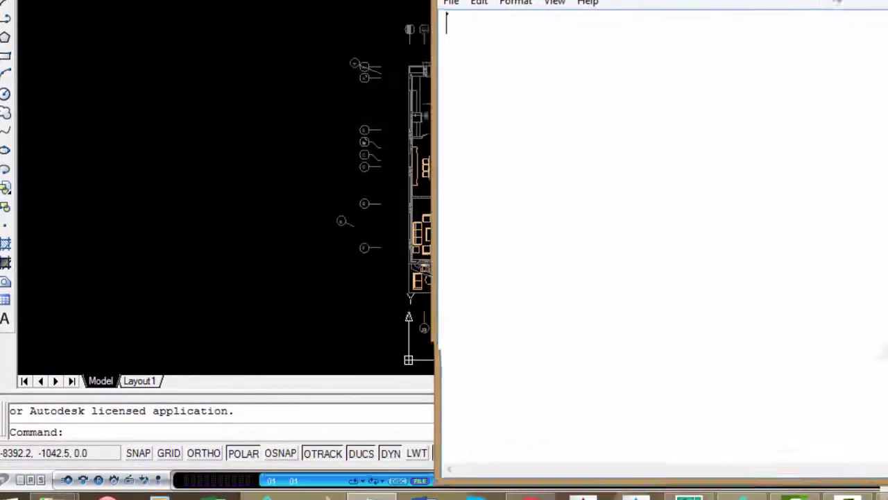
click(259, 154)
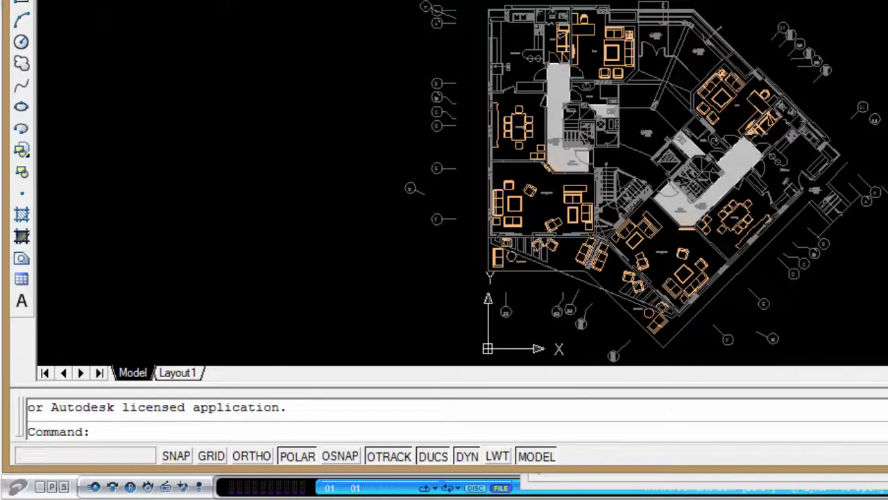
- Set FILEDIA to 0 and start the SAVEAS command at the command line
text(FI)
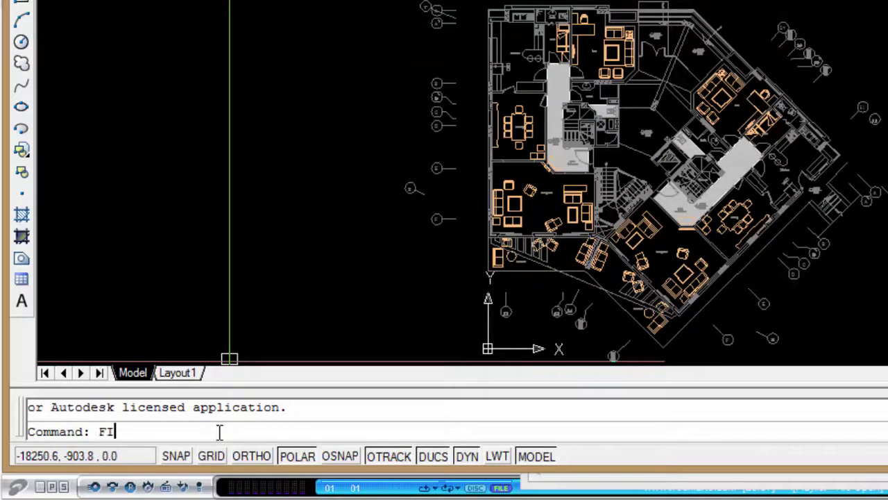
text(LEDIA)
key(Return)
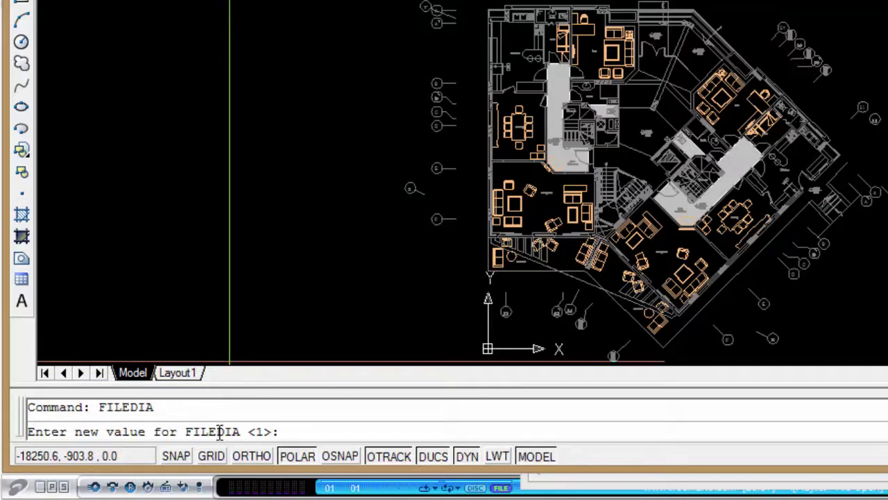
text(0)
key(Return)
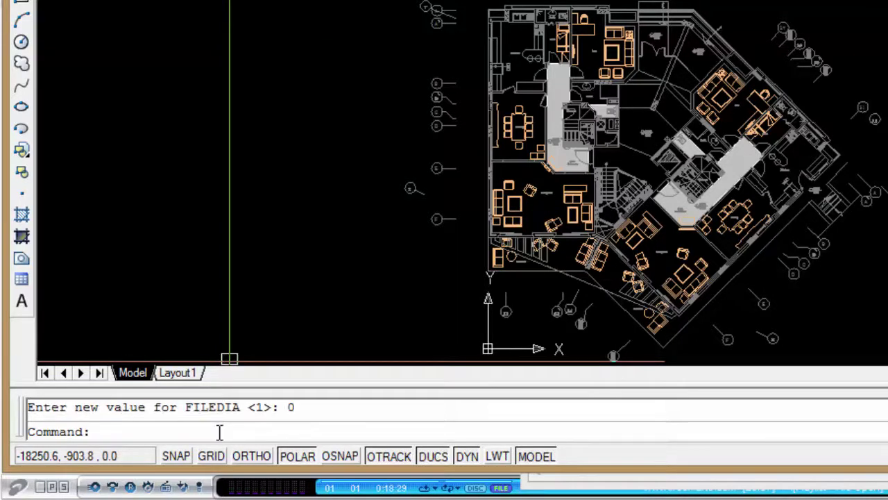
text(SAV)
text(EAS)
key(Return)
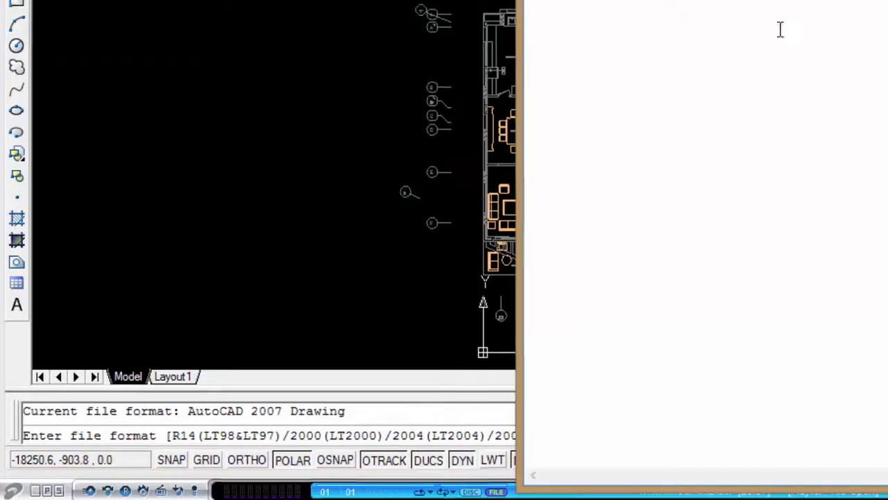
- Choose DXF as the save format, recording SAVEAS and DXF in the script
text(SAV)
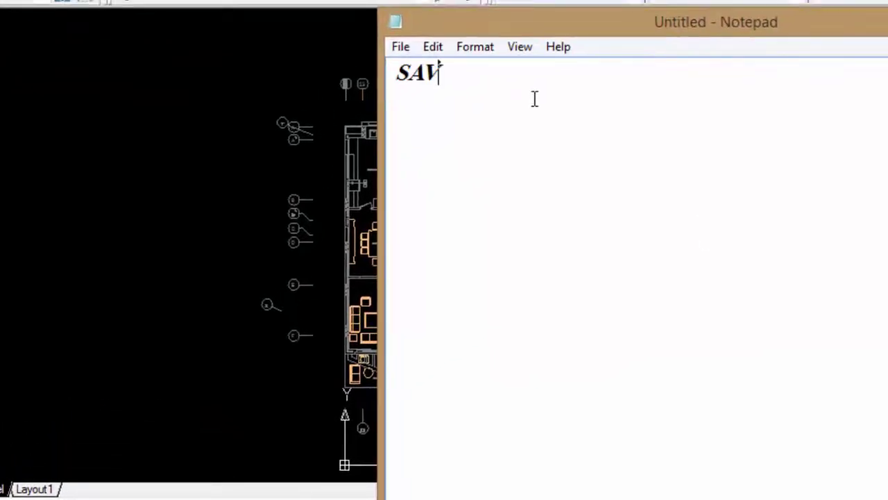
text(EAS)
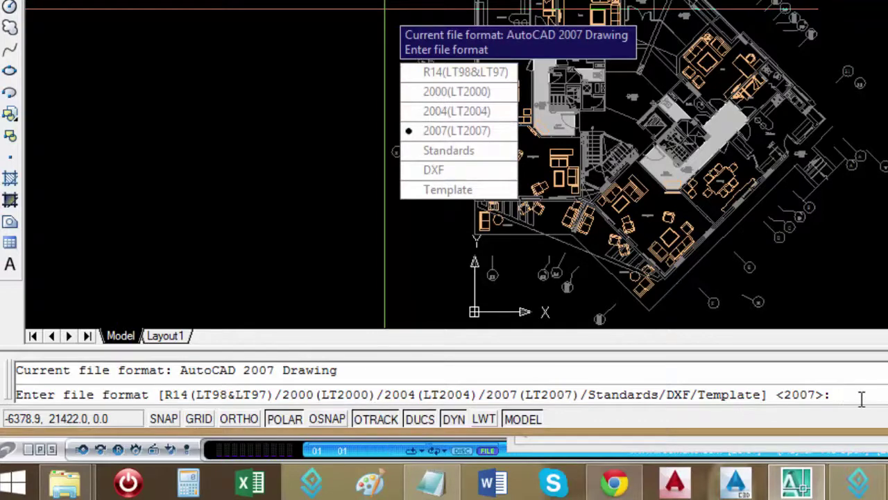
text(DXF)
key(Return)
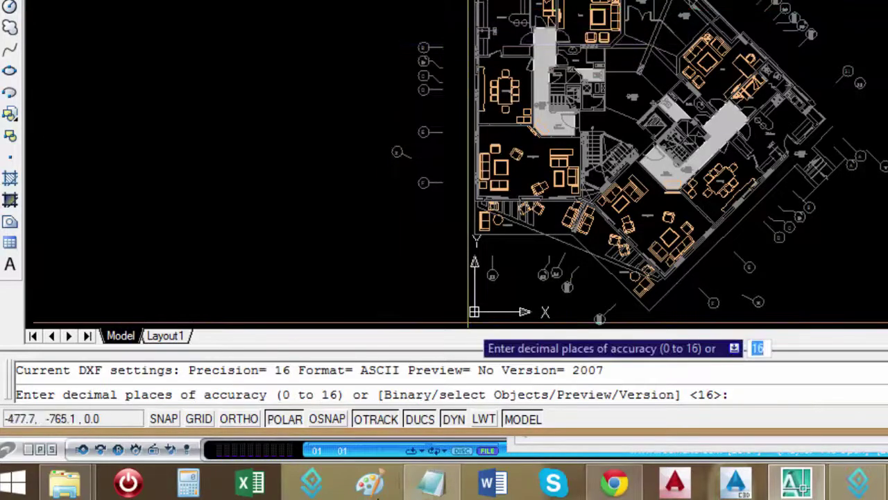
text(DX)
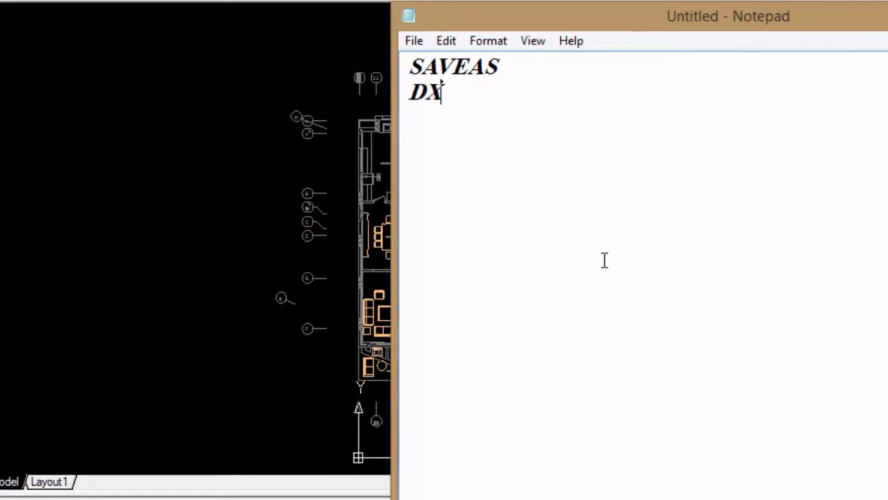
text(F)
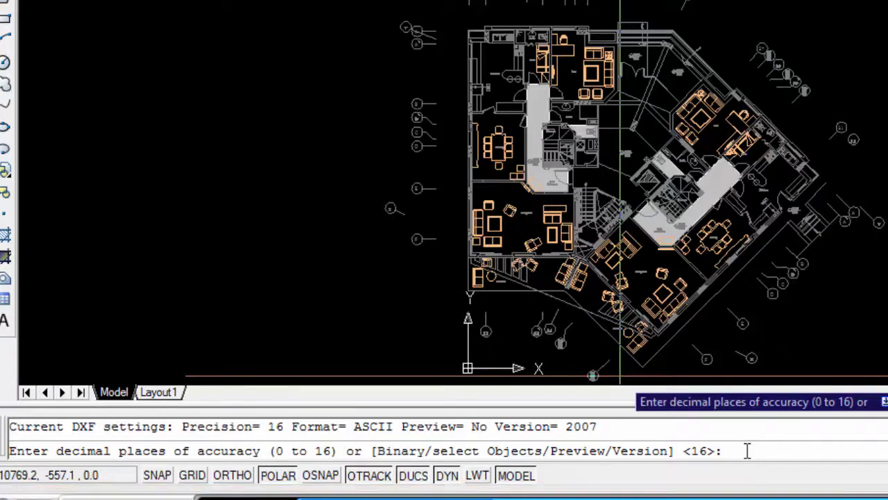
- Accept 16 decimal precision, note 16 in the script, and keep the name GROUND.dxf
text(16)
key(Return)
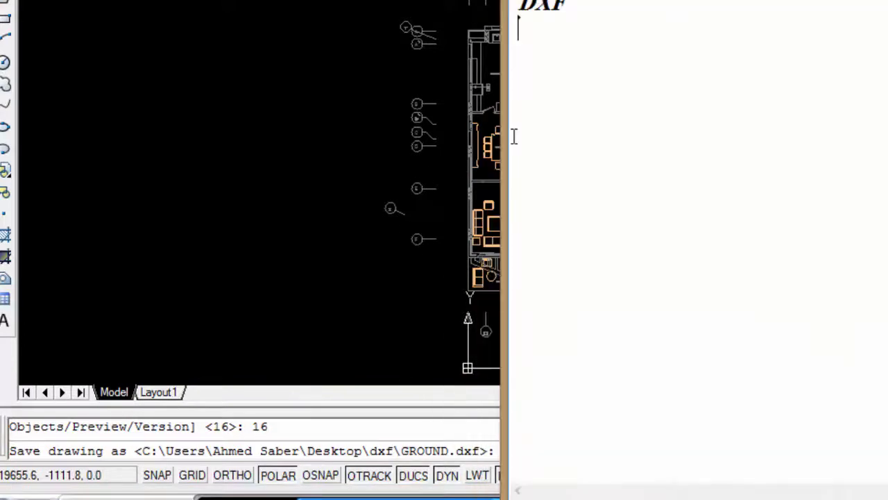
text(16)
key(Return)
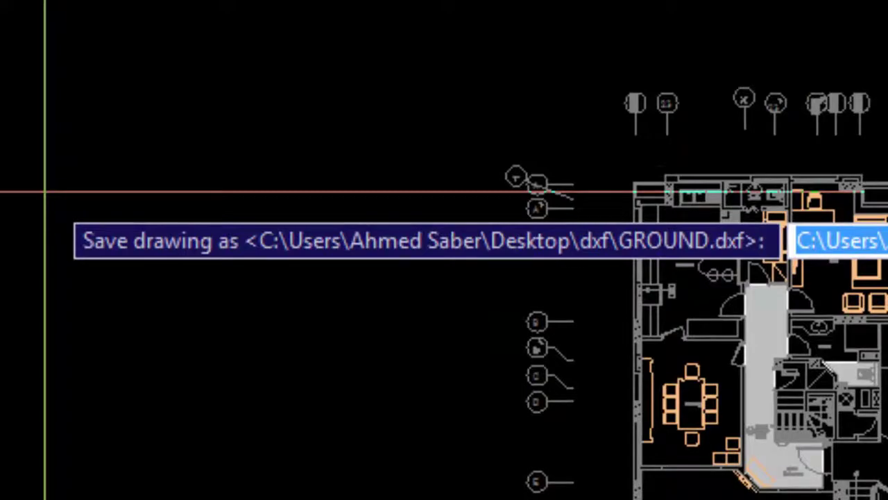
key(Return)
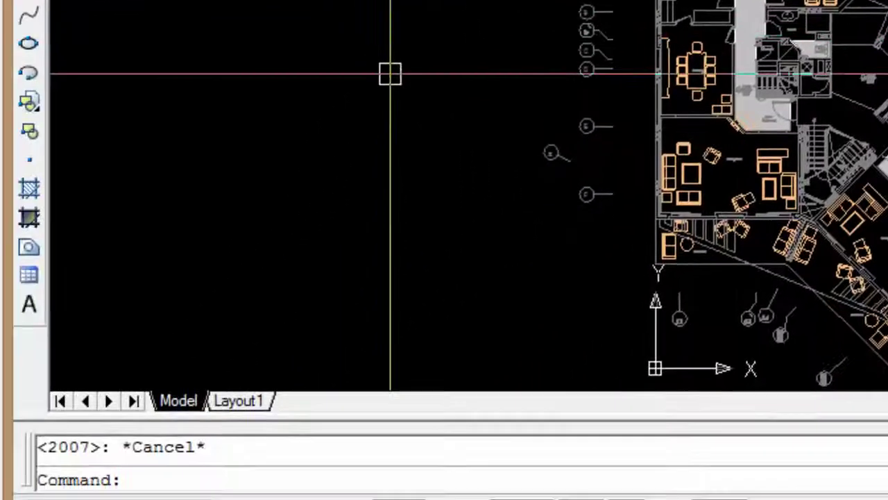
- Close GROUND.dxf with CLOSE and add a CLOSE line to the script
text(CLOSE)
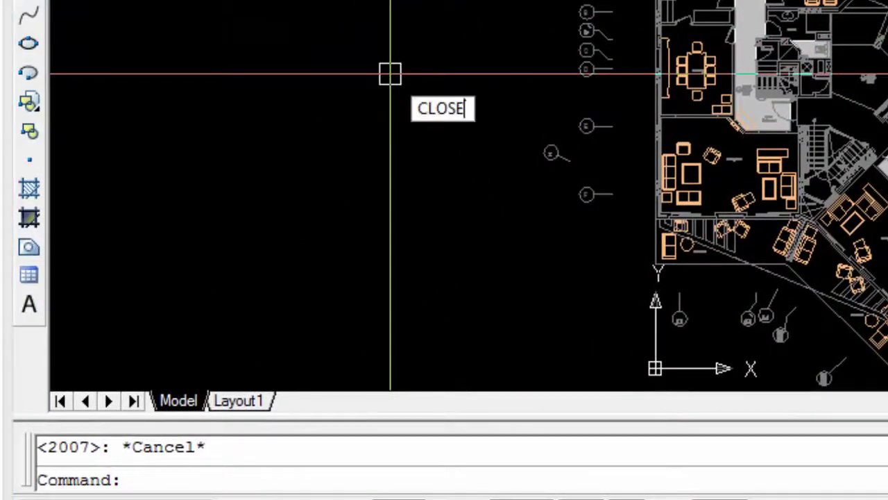
key(Return)
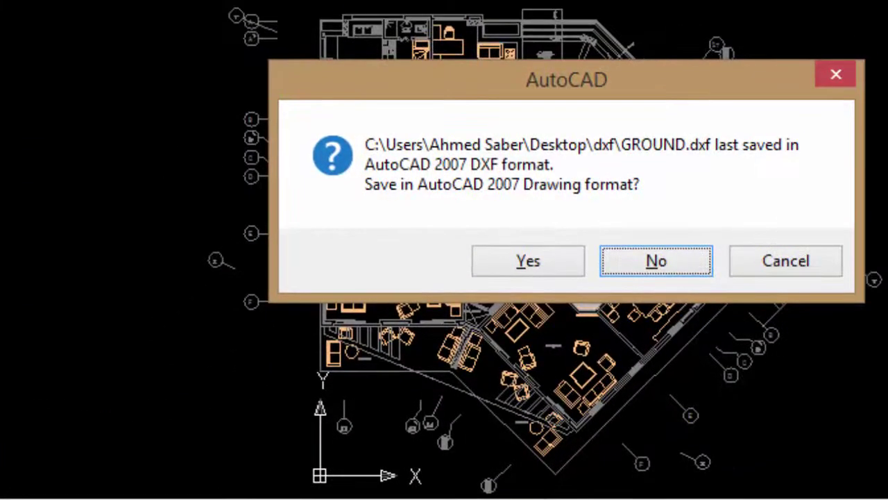
text(CLO)
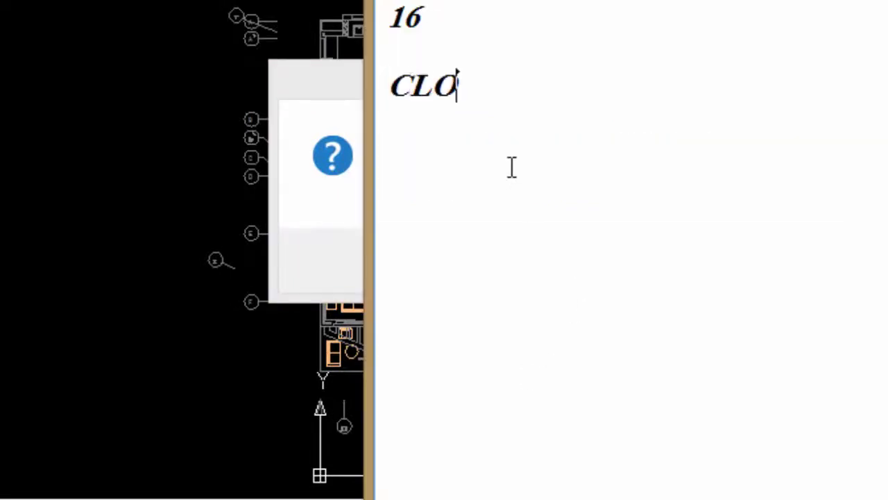
text(SE)
key(Return)
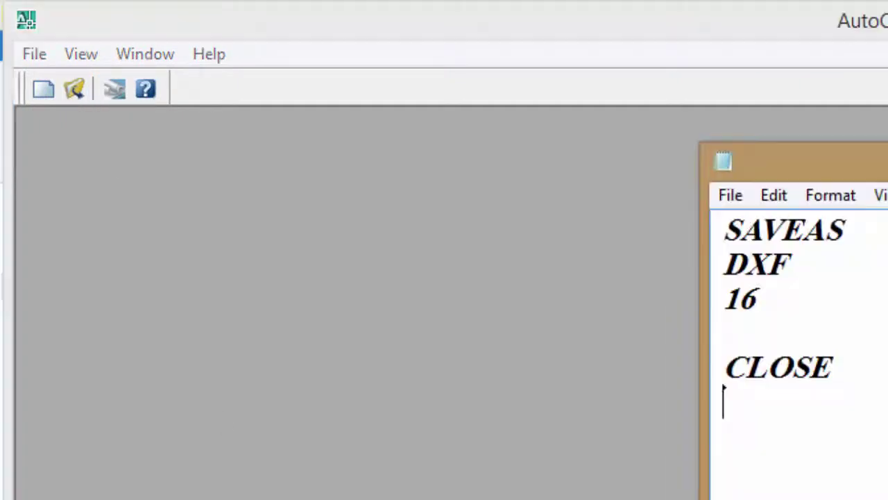
- Add an OPEN line to the script, then reopen GROUND.dxf in AutoCAD
text(OP)
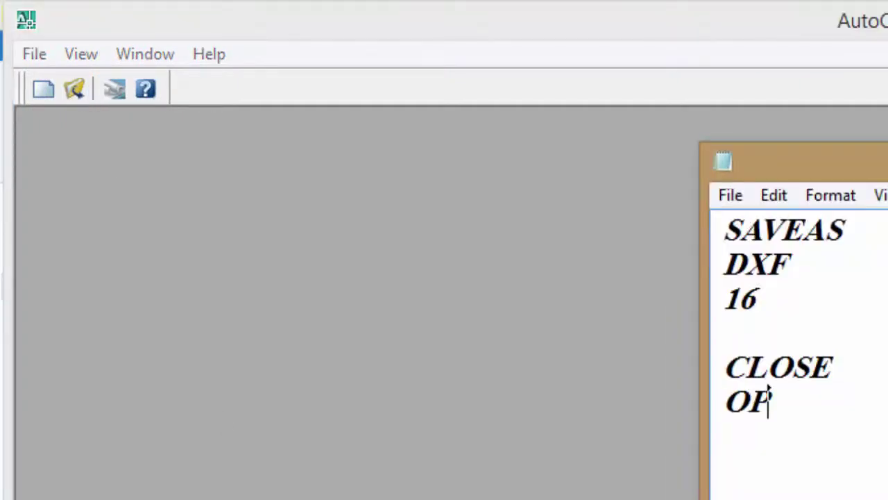
text(EN)
key(Return)
key(alt+Tab)
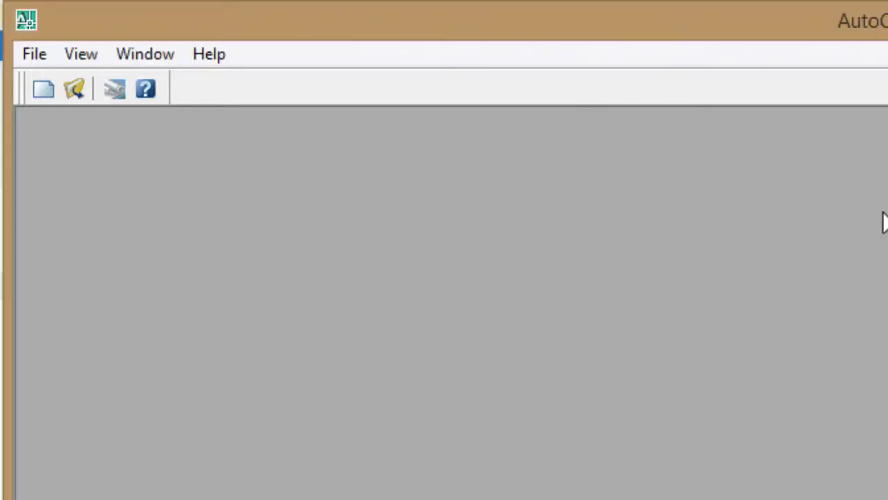
click(76, 88)
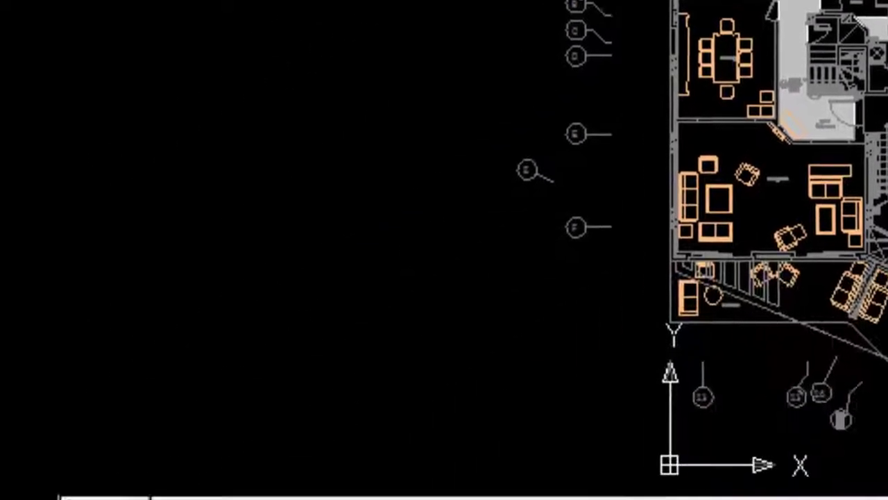
- Run SAVEAS again with LT2007 format and add a second SAVEAS line to the script
text(VEAS)
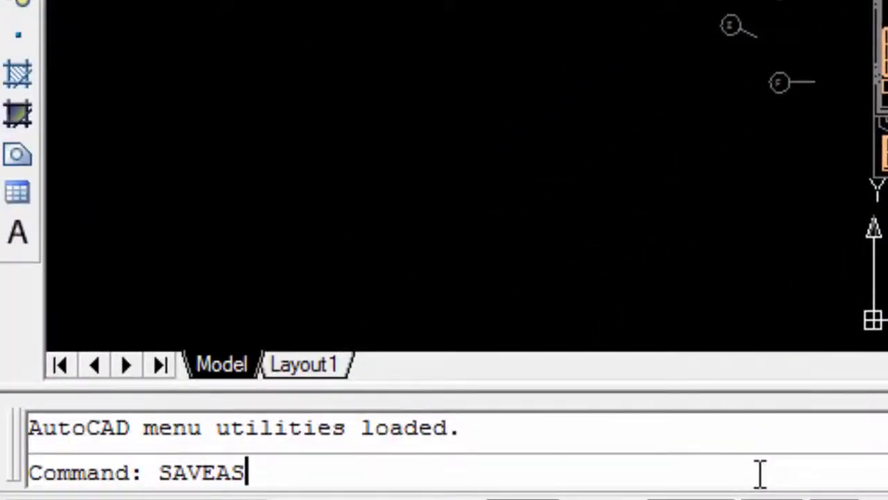
key(Return)
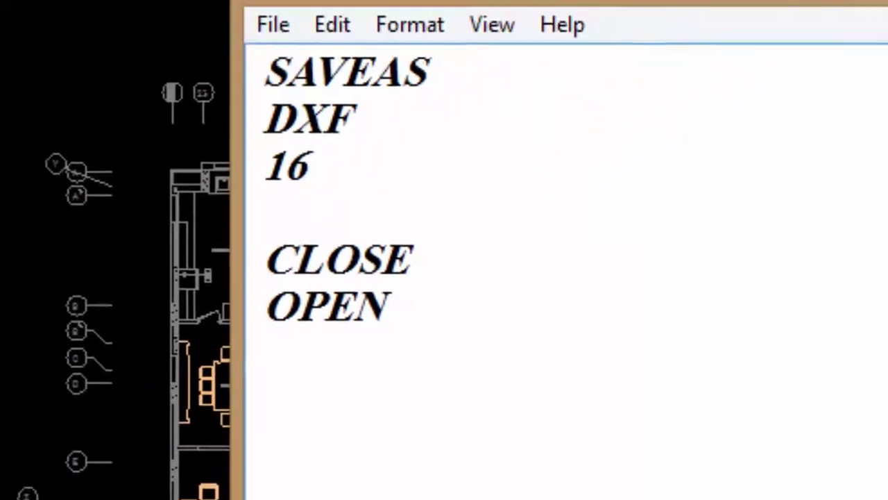
text(SAV)
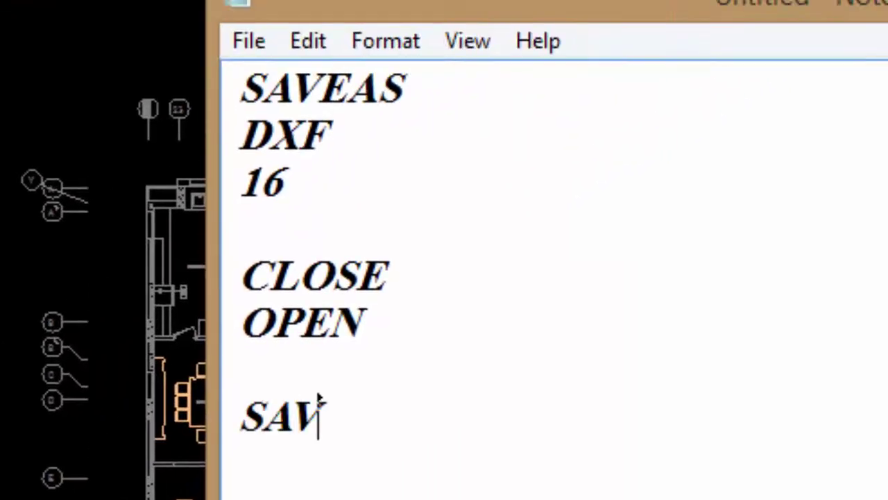
text(EAS)
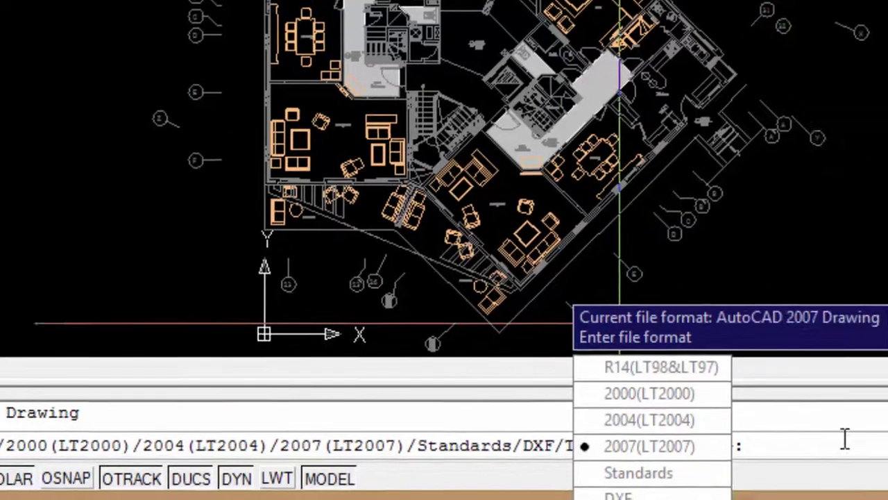
text(LT)
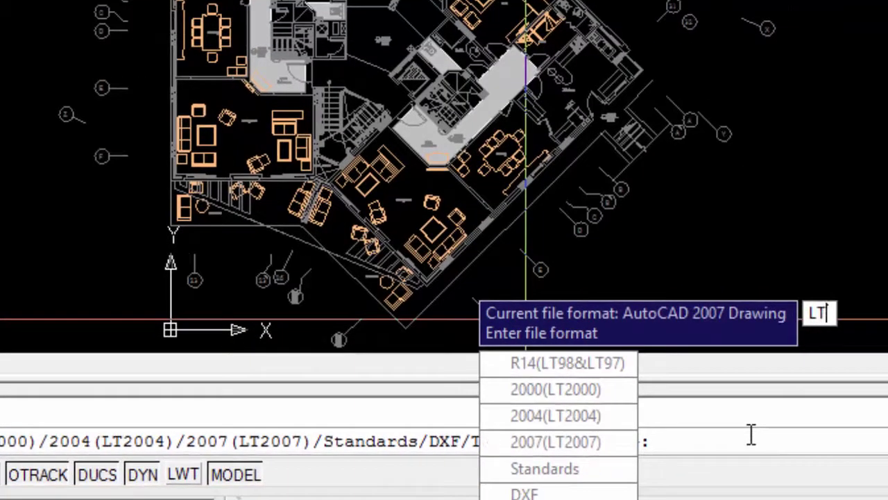
text(2007)
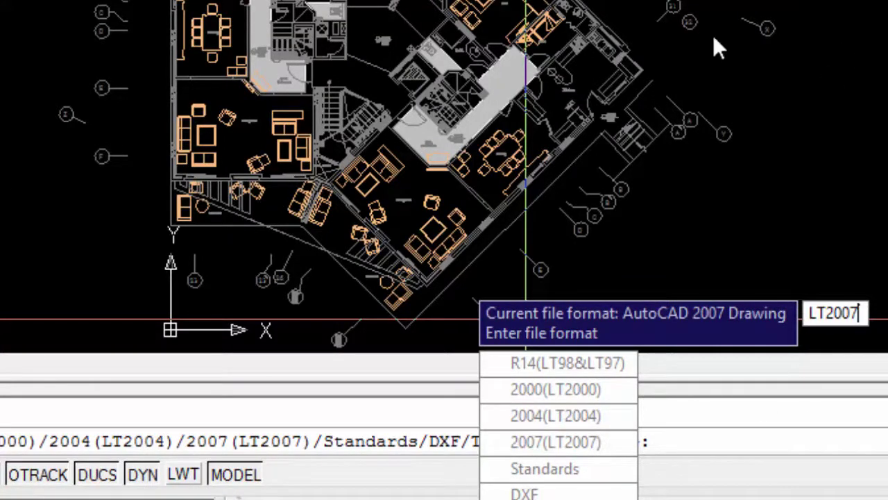
key(Return)
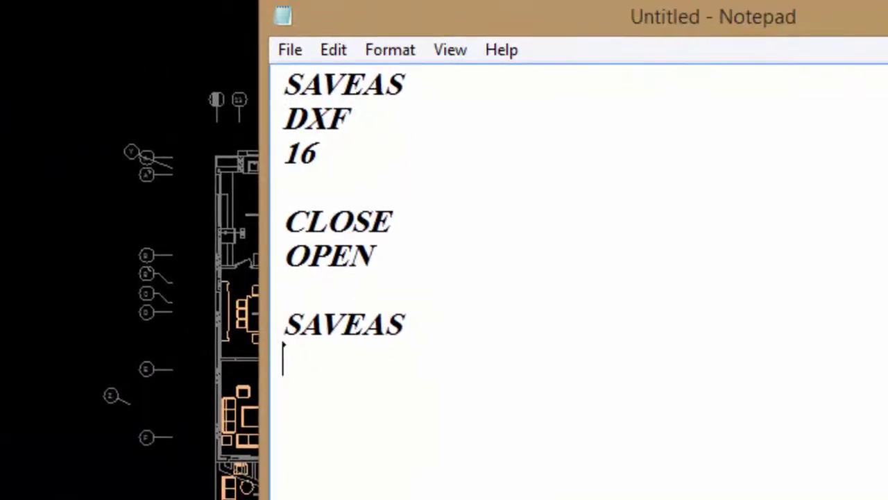
- Save over GROUND.dwg, confirming replace with Y, and add LT2007 and Y to the script
text(LT200)
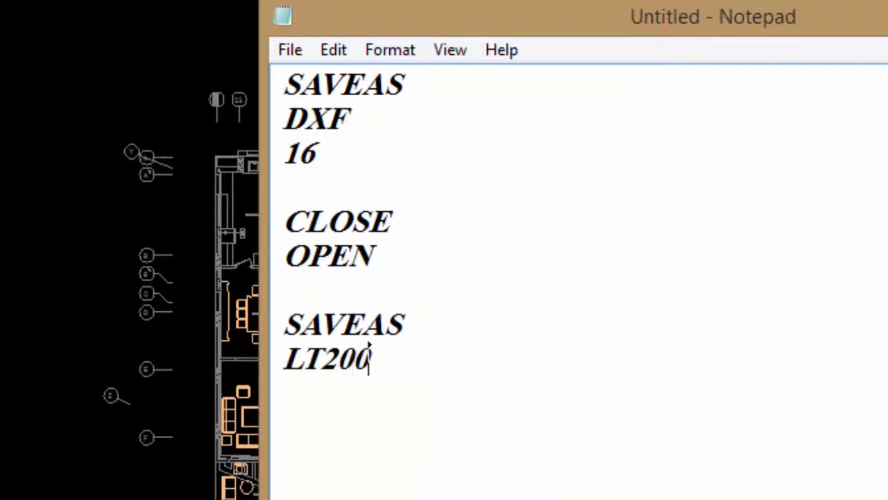
text(7)
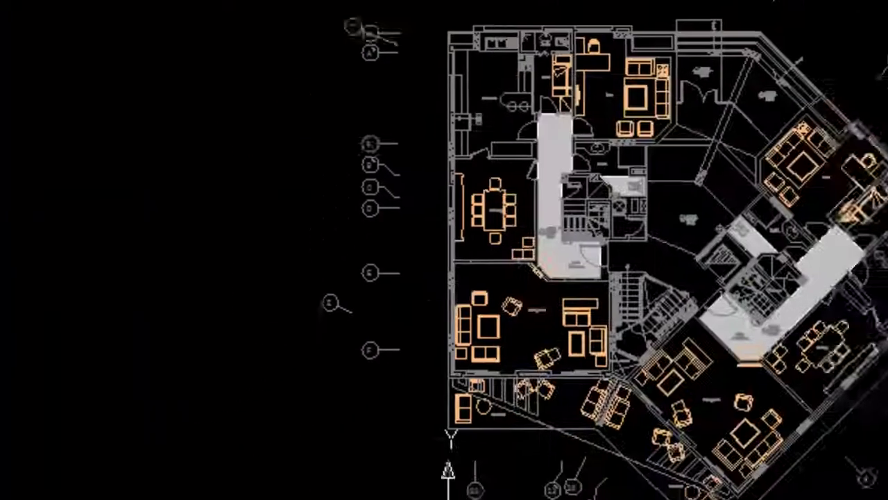
key(Return)
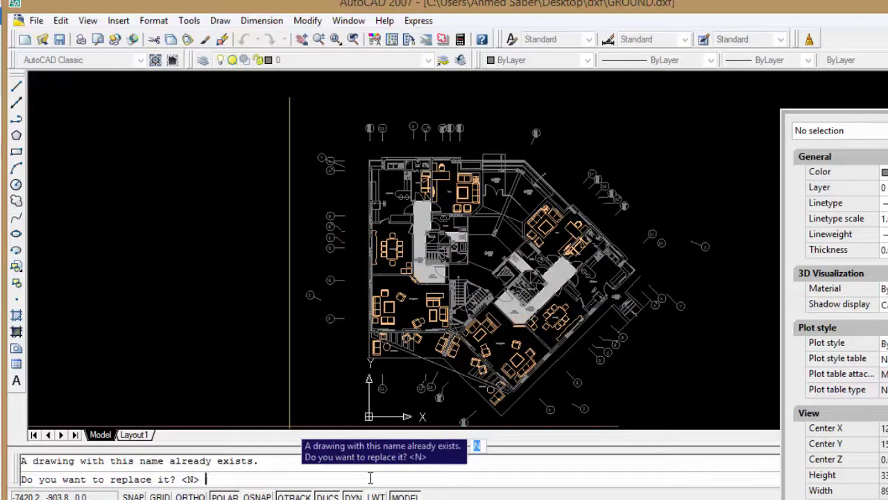
text(Y)
key(Return)
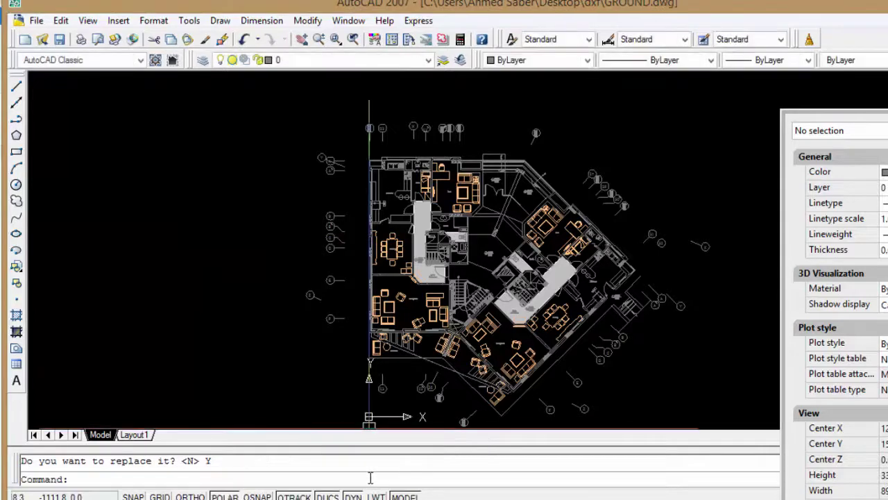
key(alt+Tab)
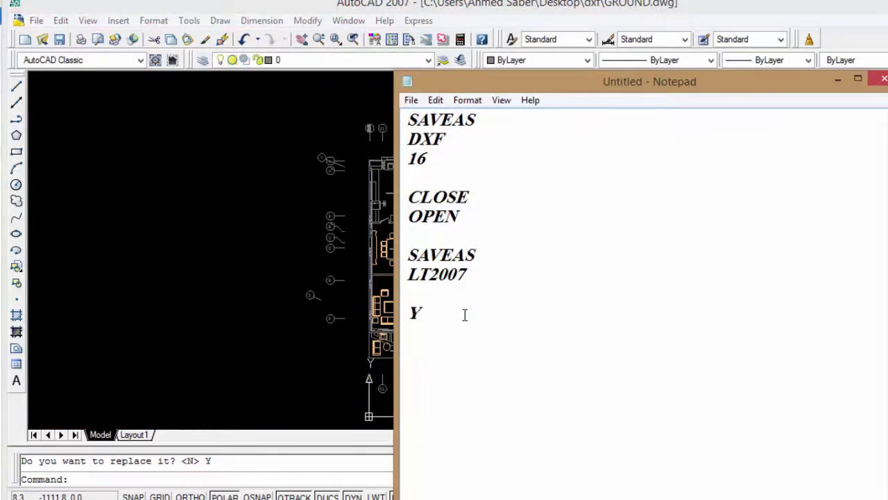
click(238, 310)
text(FIL)
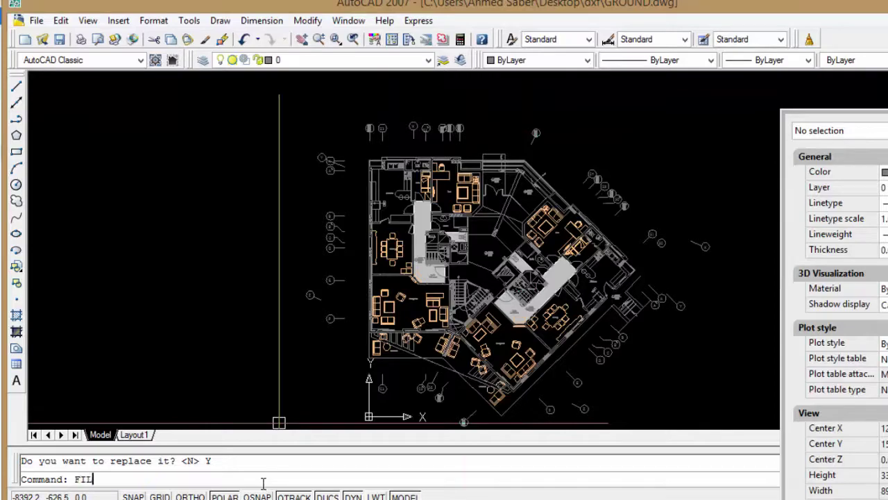
- Set FILEDIA back to 1 to restore file dialogs
text(E)
text(DIA)
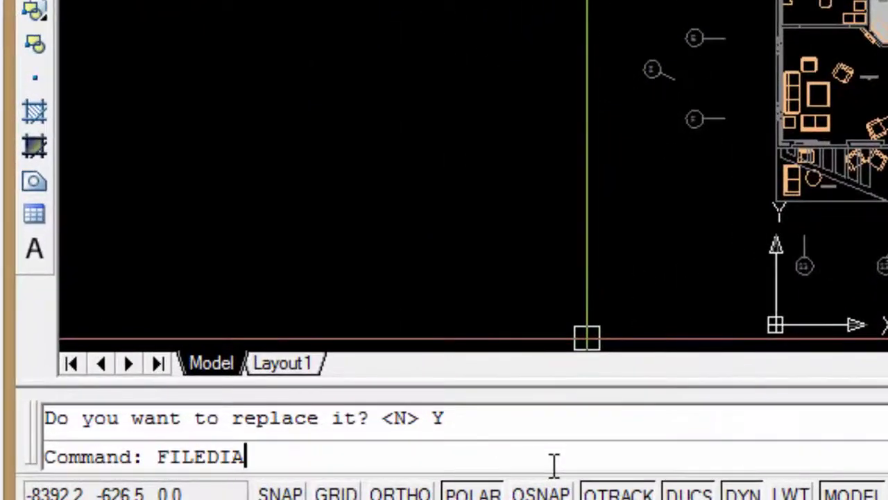
key(Return)
text(1)
key(Return)
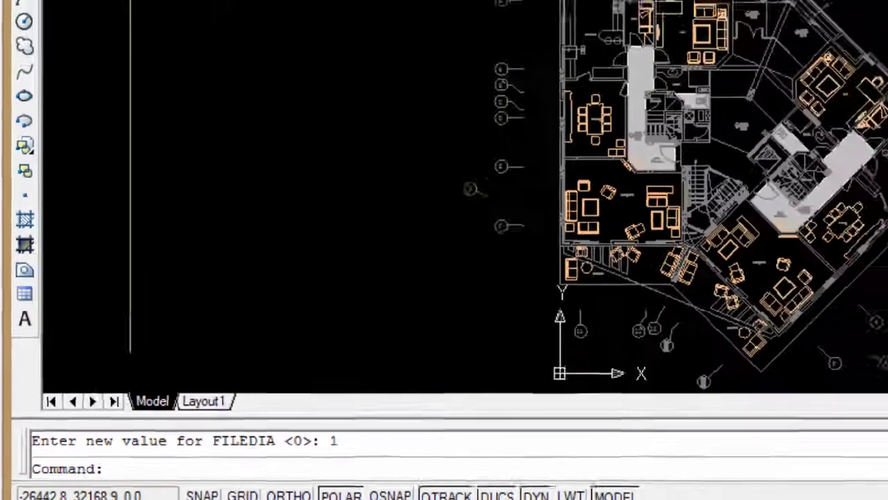
- Preview the plot with the previous doPDF v7 A2 setup, then cancel the plot
key(ctrl+p)
click(424, 85)
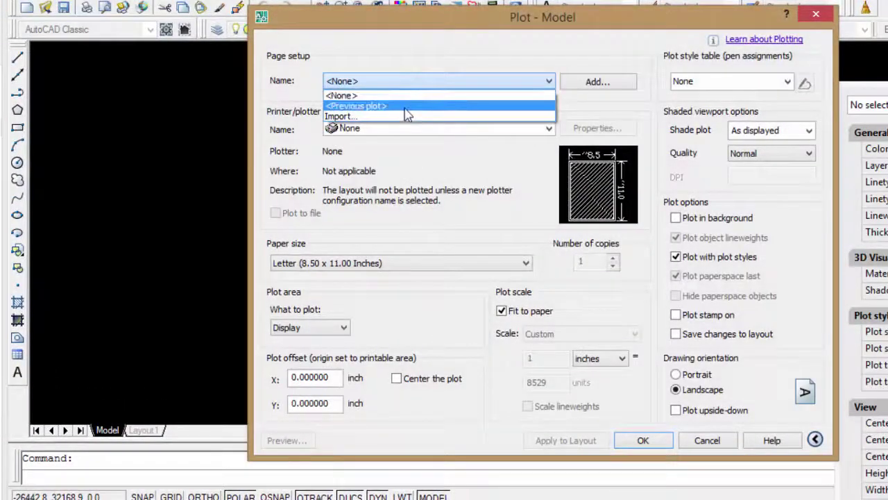
click(406, 108)
click(287, 440)
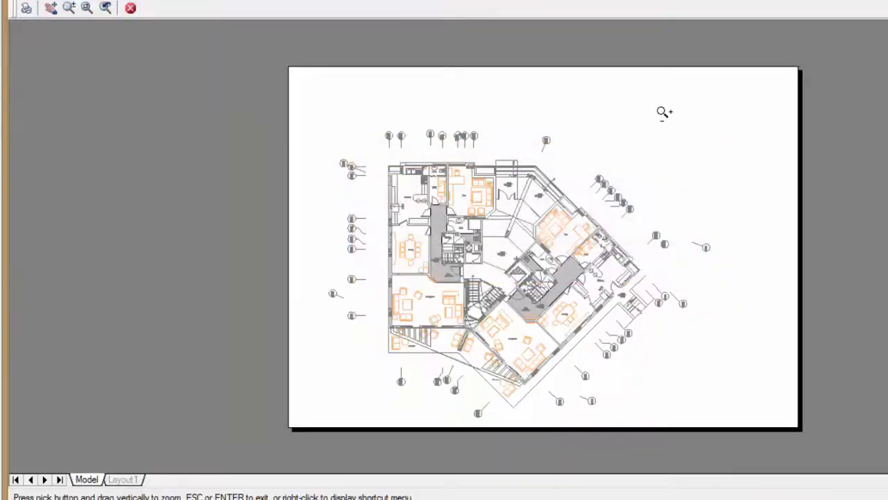
right_click(521, 114)
click(583, 120)
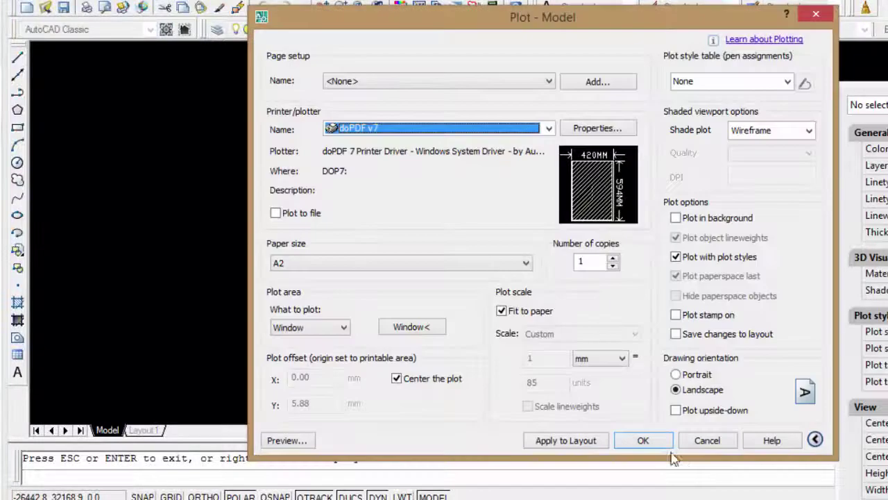
click(704, 443)
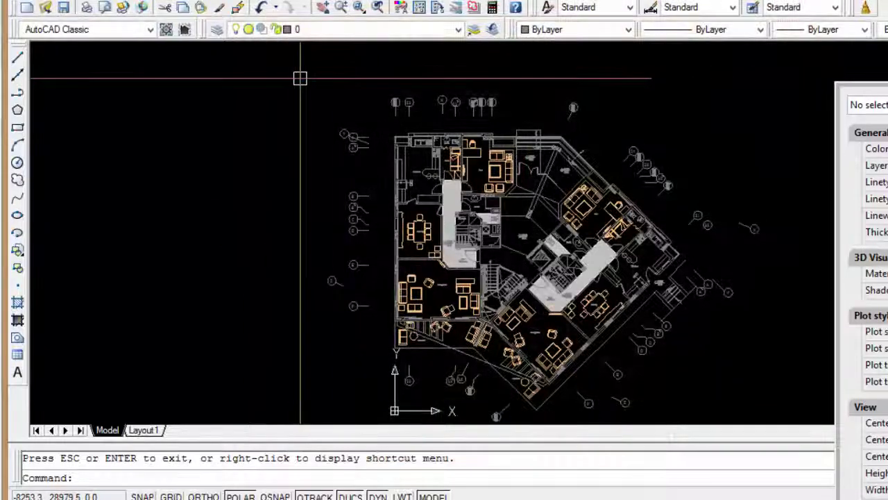
key(alt+Tab)
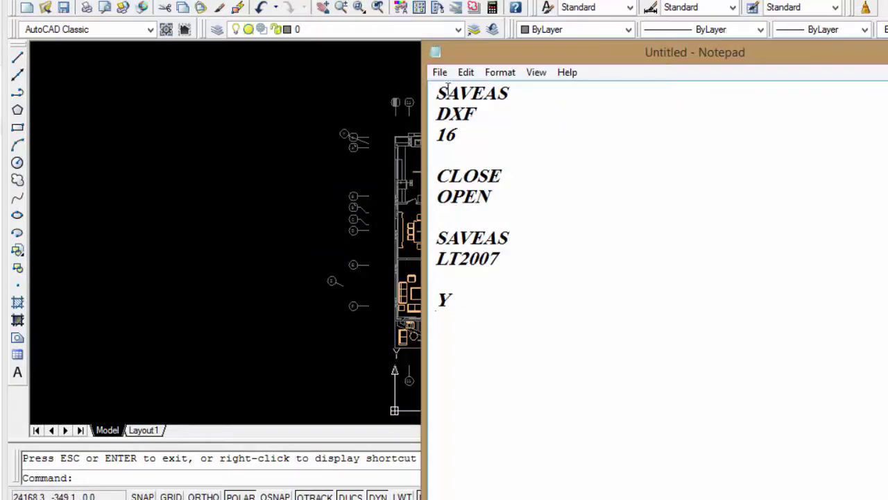
- Save the Notepad script as STAMP.SCR in the dxf folder on the Desktop
click(442, 74)
click(479, 143)
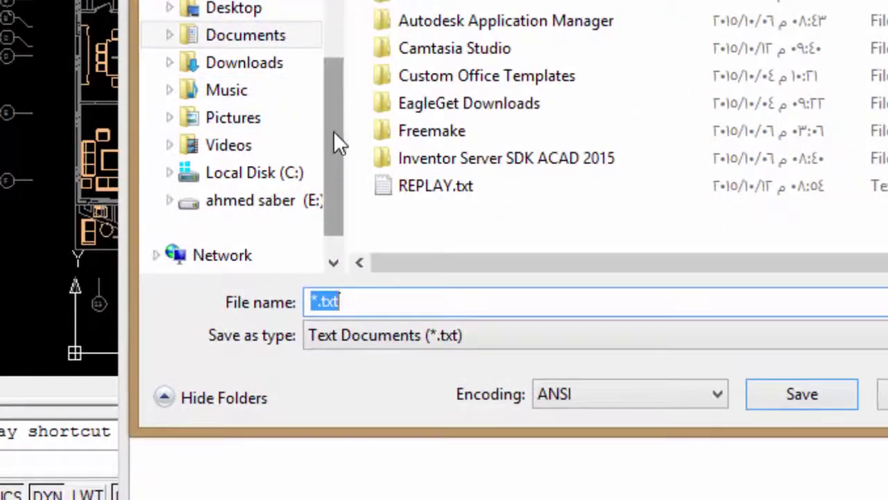
drag(336, 132, 340, 50)
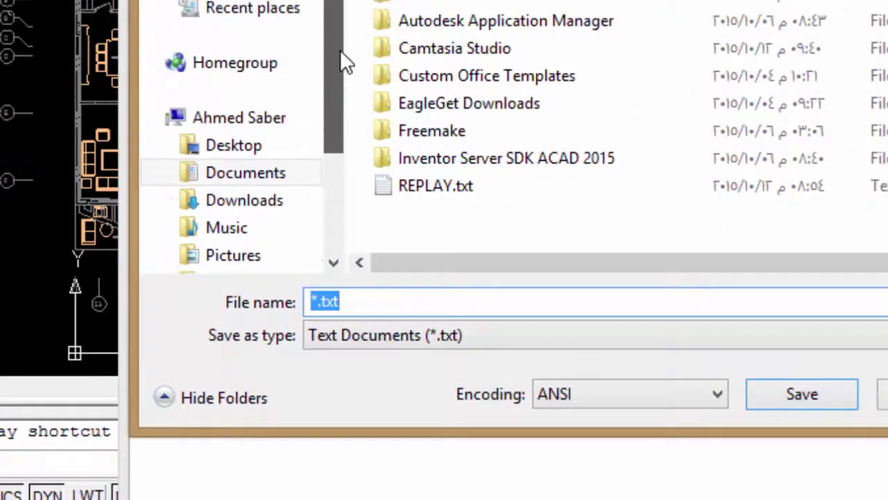
click(263, 147)
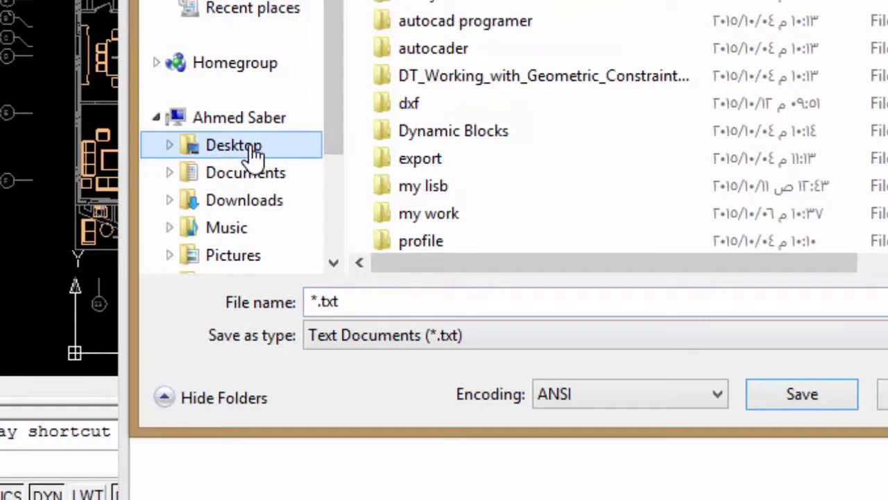
double_click(416, 126)
double_click(413, 307)
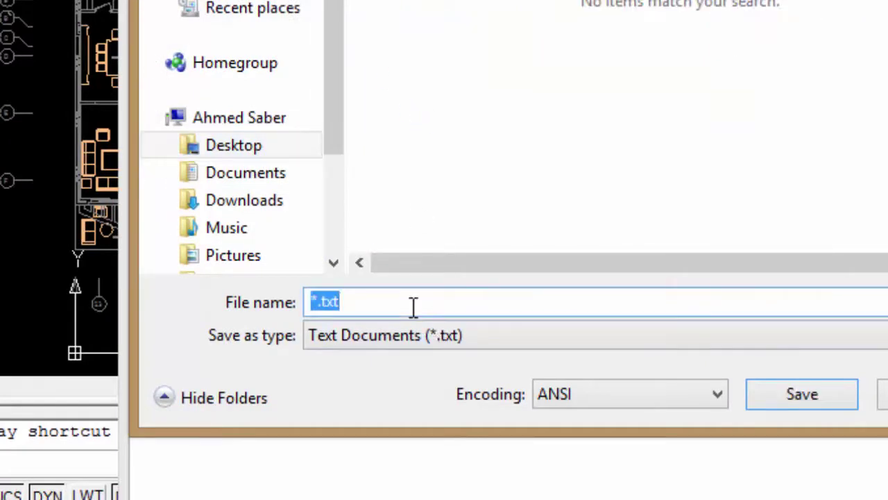
text(ST)
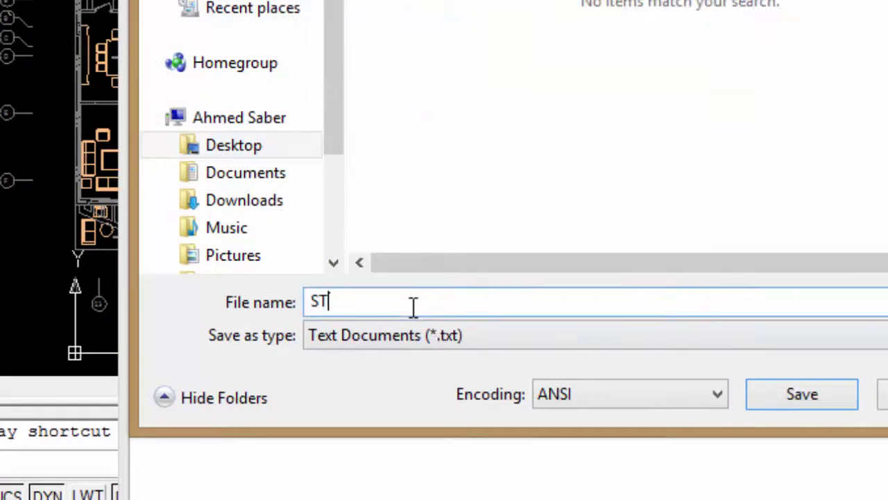
text(AMP.SCR)
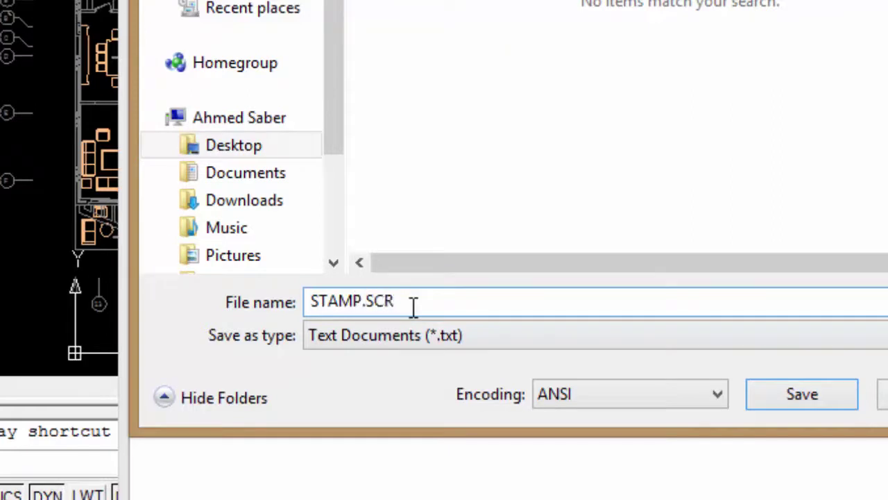
click(803, 394)
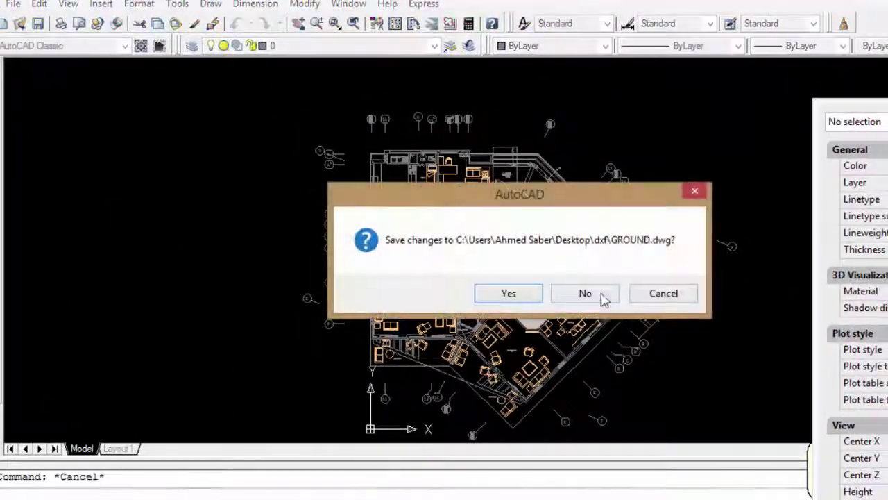
- Close the current drawing unsaved and open BASEMENT.dwg past both stamp alerts
click(603, 295)
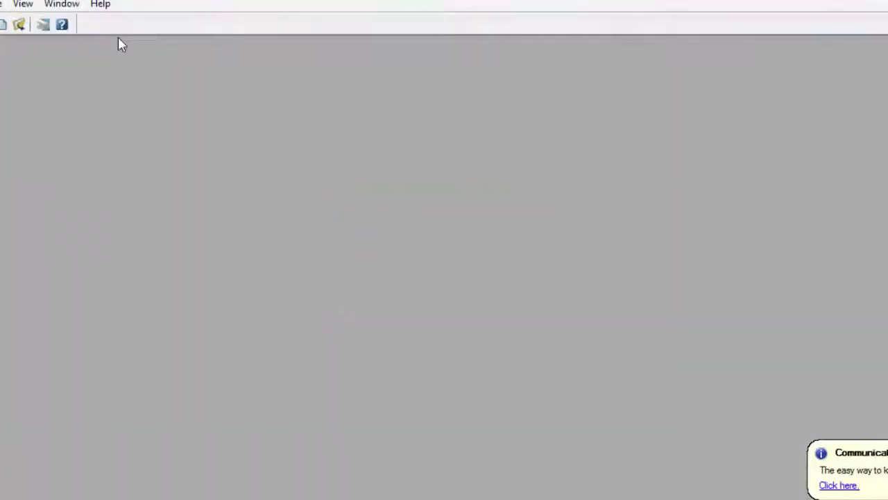
click(25, 25)
click(421, 165)
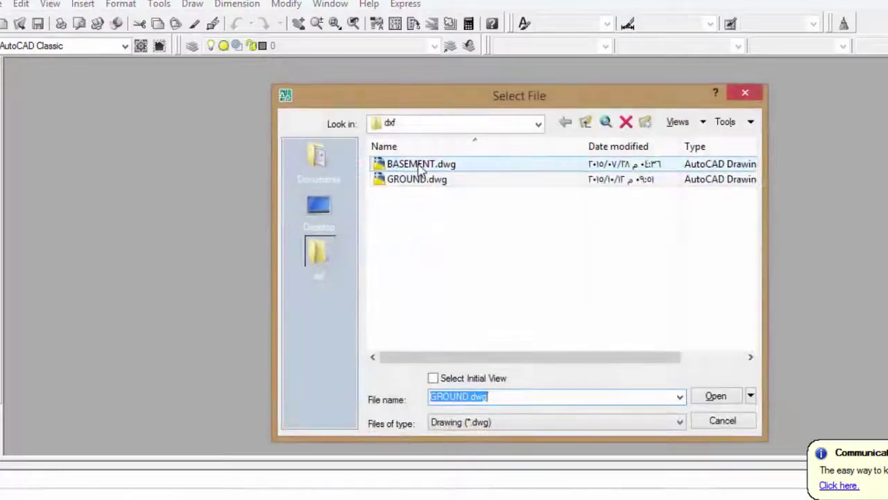
click(716, 396)
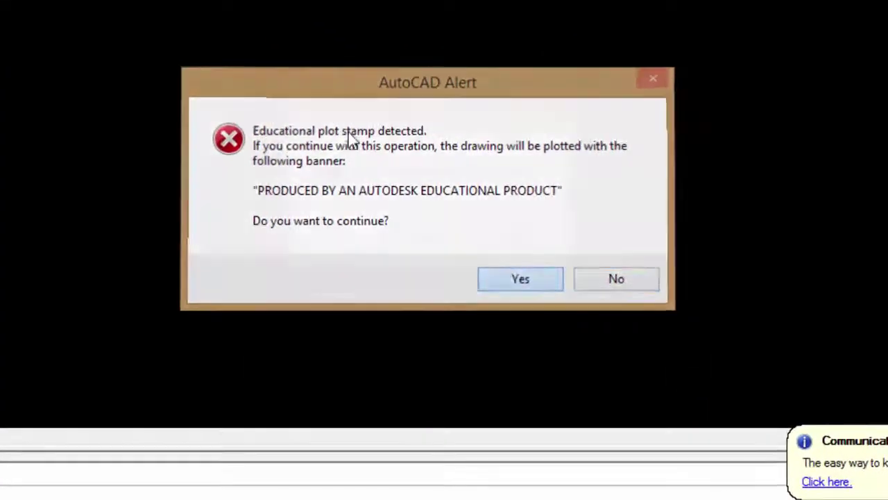
click(520, 278)
click(423, 242)
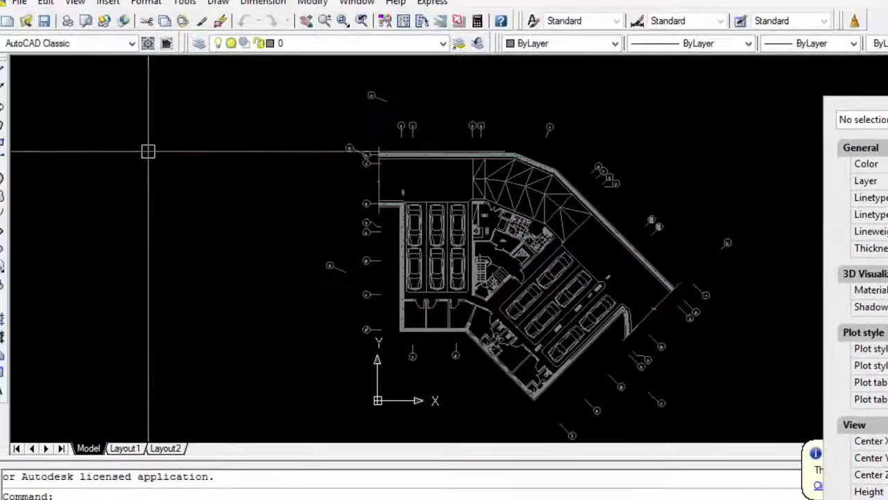
- Run the STAMP.SCR script from Desktop\dxf on the basement drawing using SCR
text(SC)
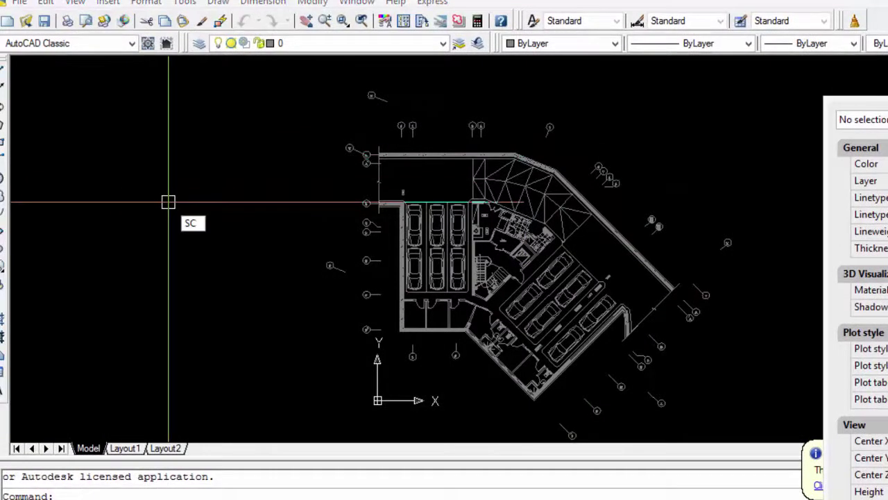
text(R)
key(Return)
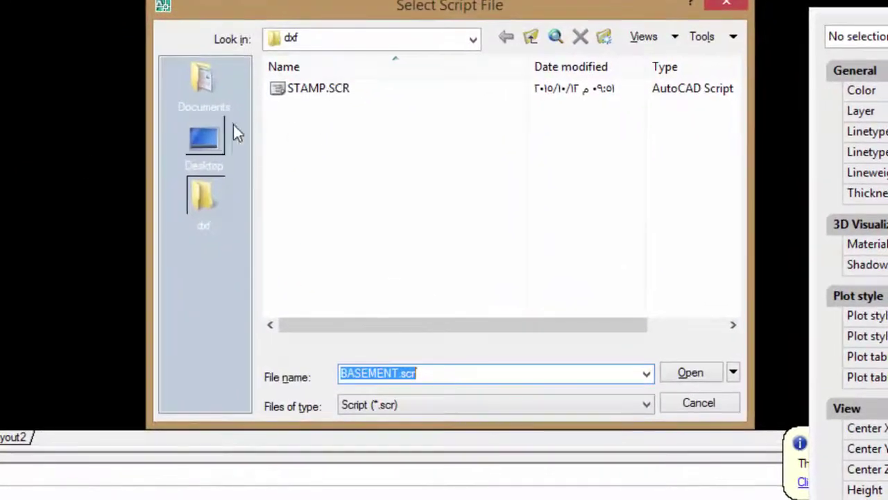
click(207, 146)
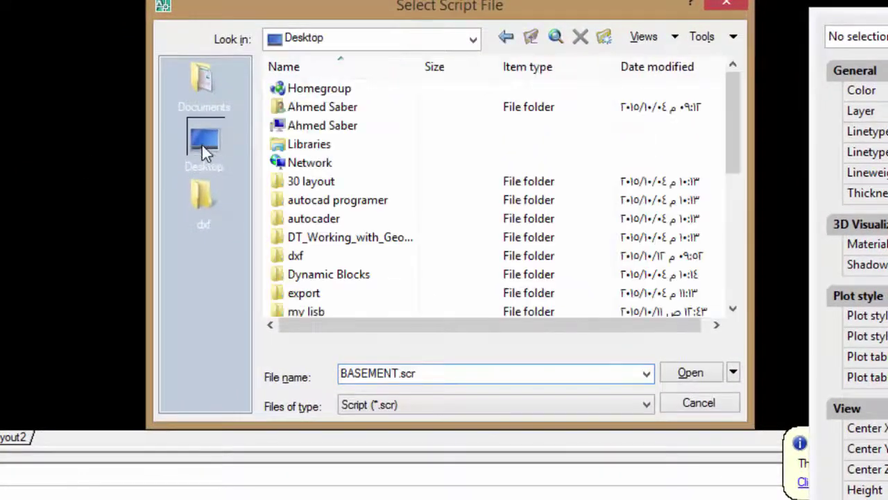
double_click(295, 258)
click(338, 89)
click(691, 373)
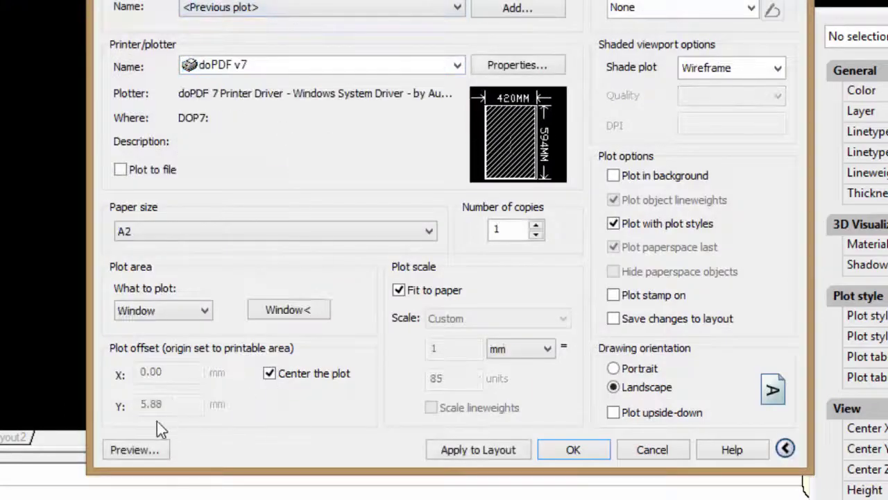
- Preview the basement plan's plot, cancel plotting, and close BASEMENT.dwg without saving
click(139, 449)
right_click(369, 53)
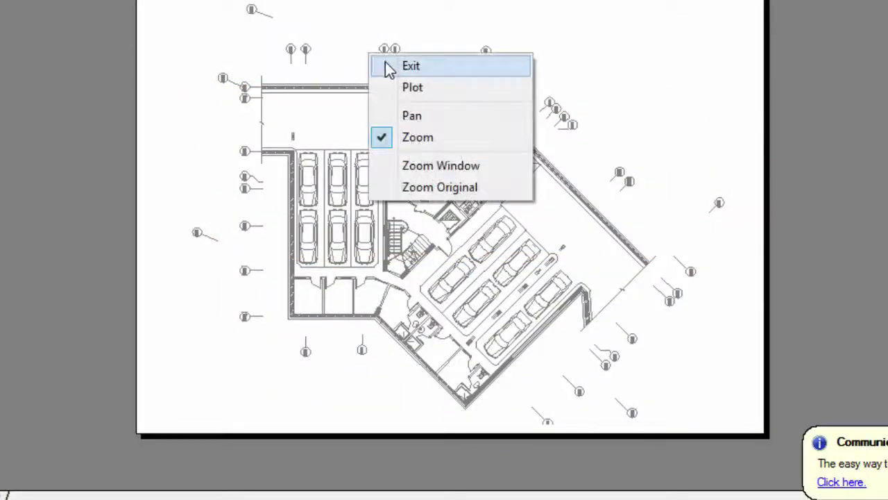
click(389, 70)
click(675, 455)
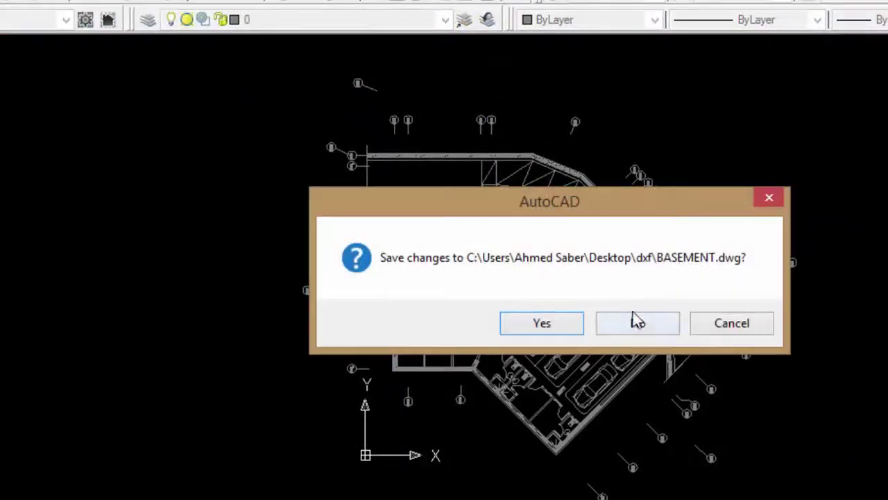
click(640, 324)
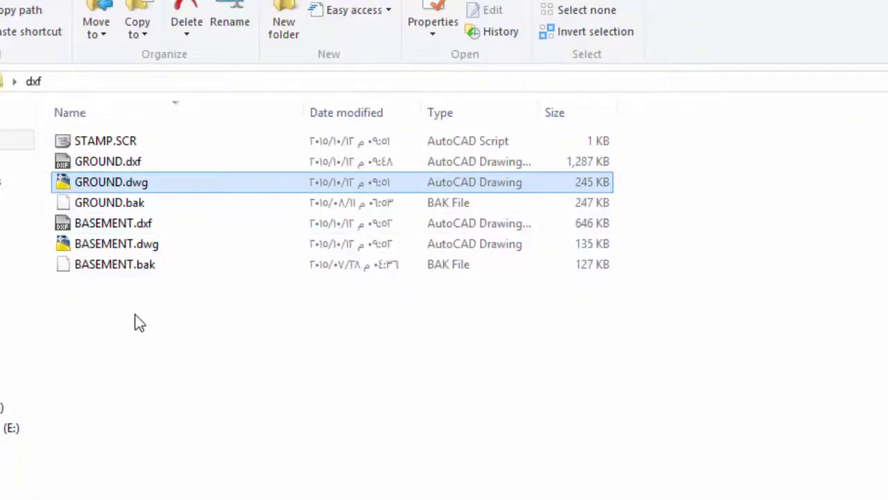
- Delete every file in the dxf folder except STAMP.SCR
drag(154, 355, 41, 117)
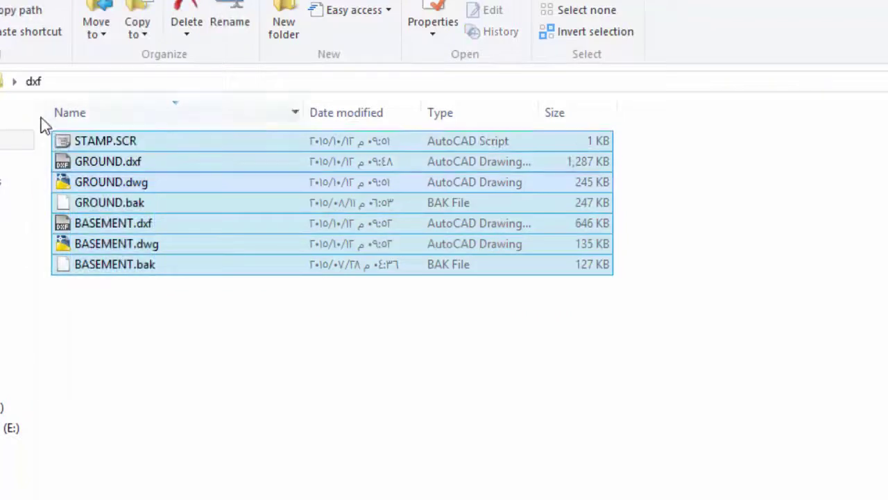
ctrl+click(106, 141)
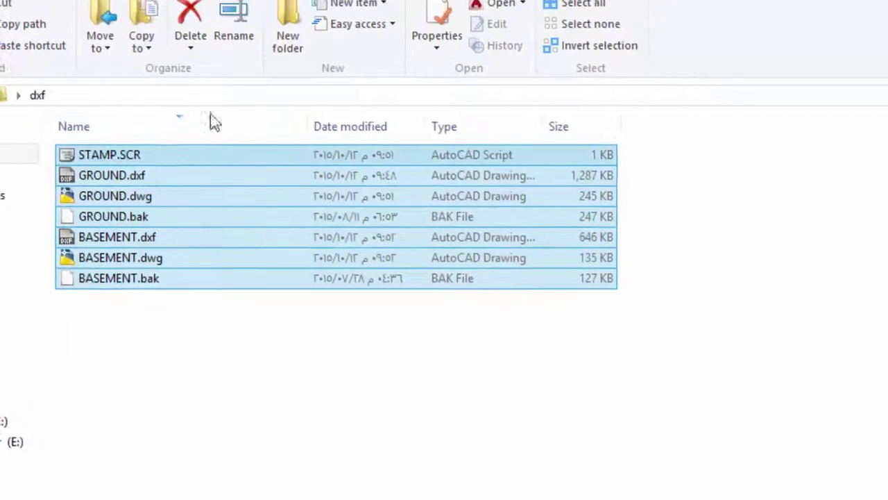
click(196, 45)
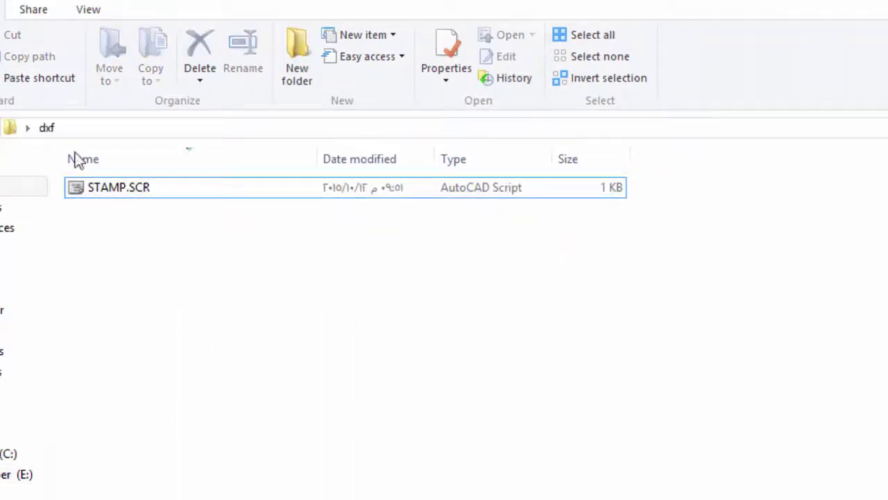
- Paste fresh copies of BASEMENT.dwg and GROUND.dwg into the folder and open BASEMENT.dwg
key(ctrl+v)
click(248, 359)
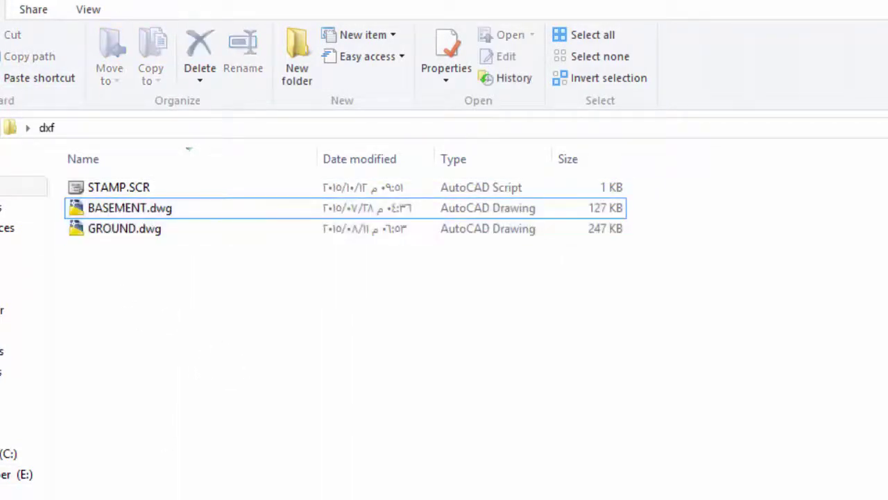
double_click(123, 211)
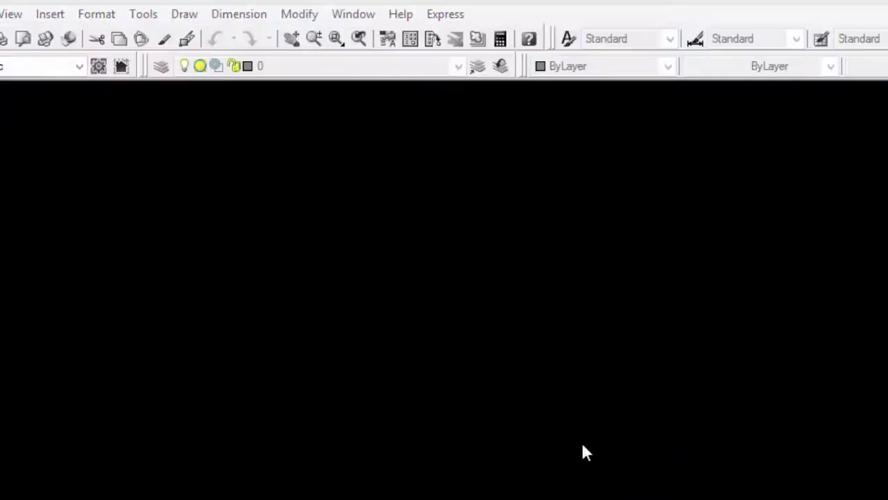
- Accept the educational stamp alert, shift the basement plan left, and launch Customize User Interface with CU
click(580, 374)
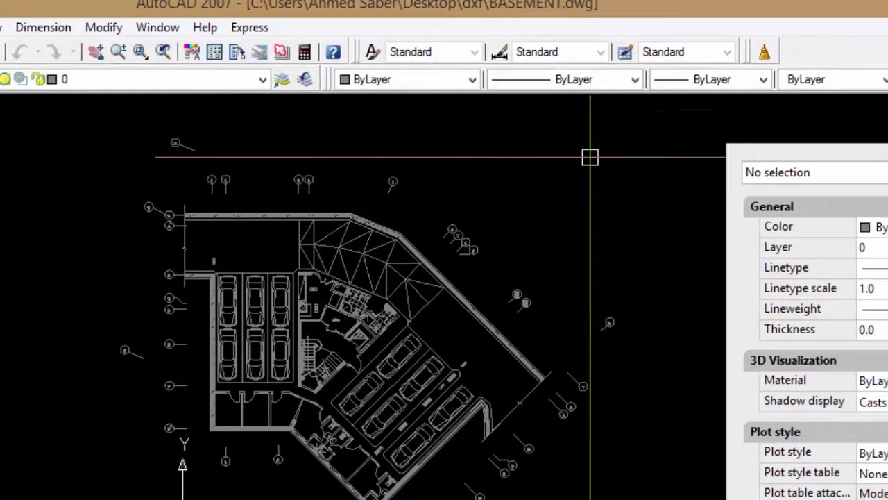
middle_drag(577, 161, 428, 185)
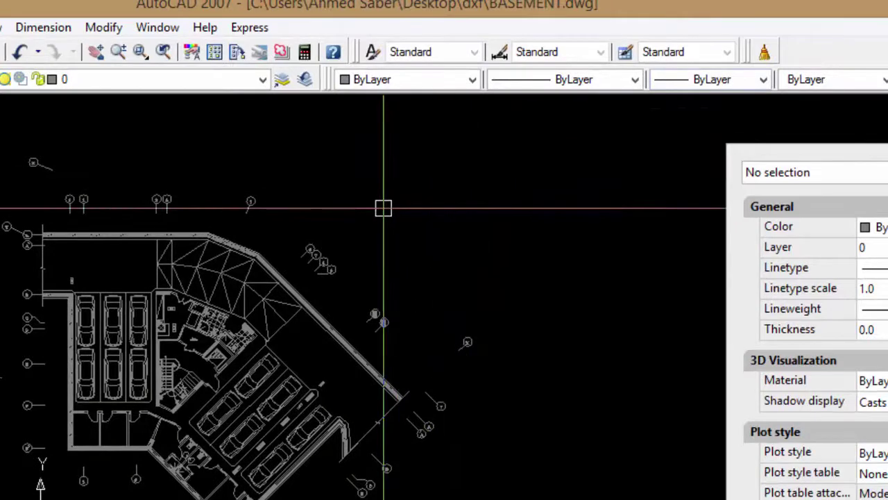
text(CU)
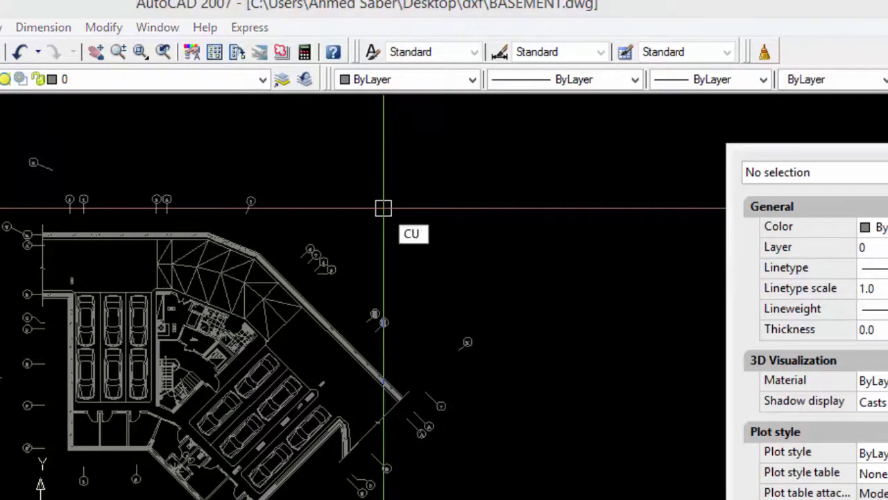
key(Return)
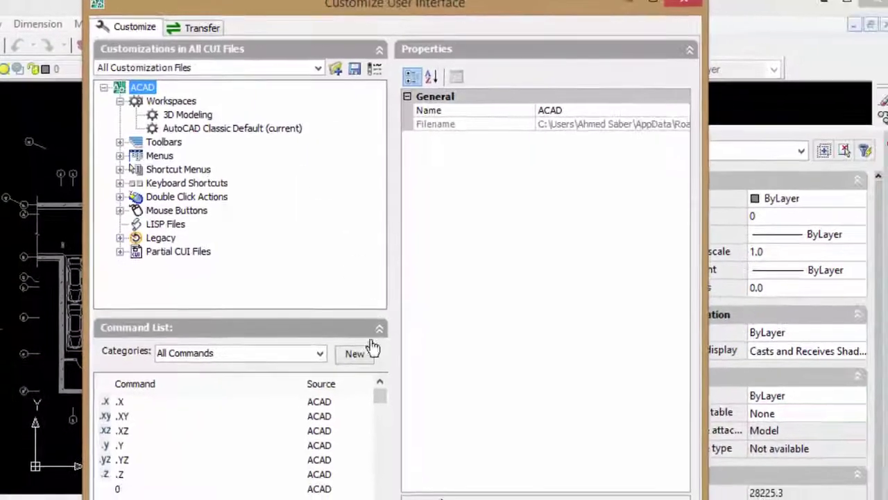
- Add a new command named REMOVE-STAMP and open its ^C^C macro in the Long String Editor
click(354, 354)
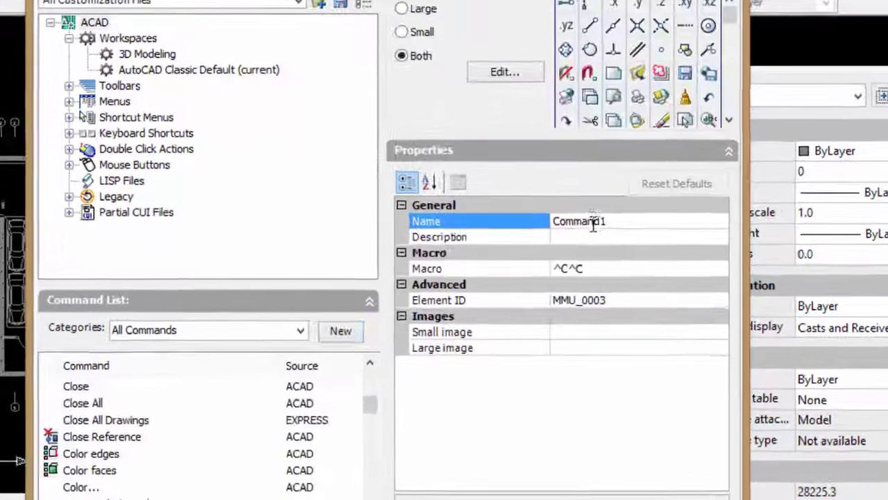
double_click(613, 221)
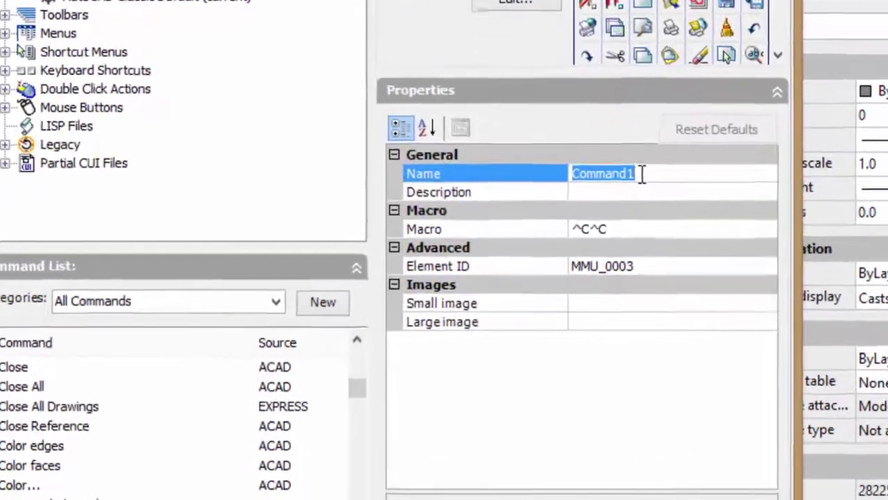
text(EMOVE-STAMP)
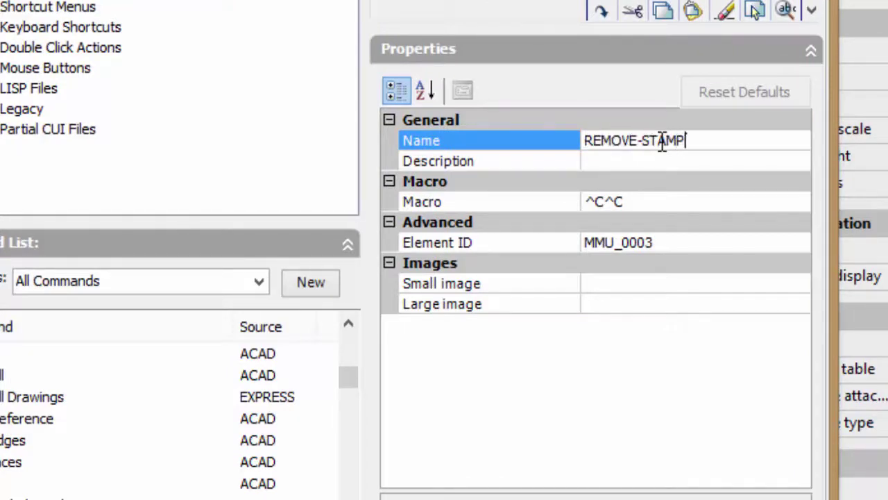
click(666, 160)
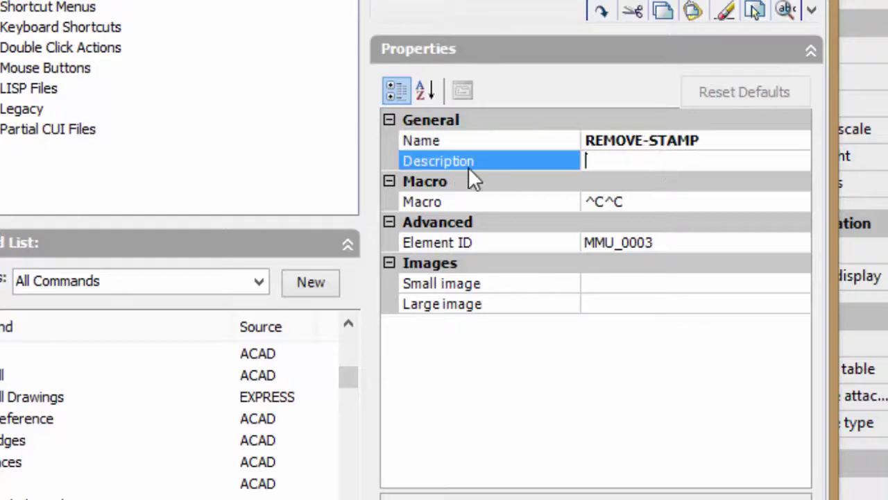
click(646, 197)
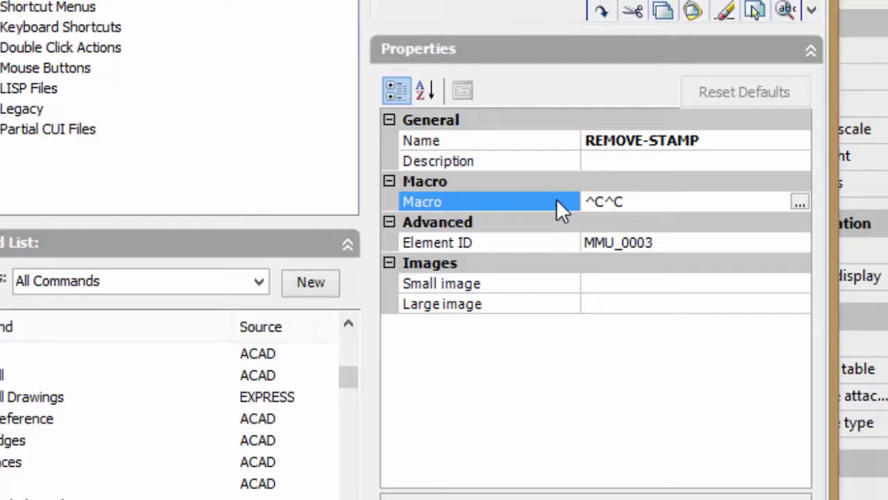
click(801, 202)
click(315, 125)
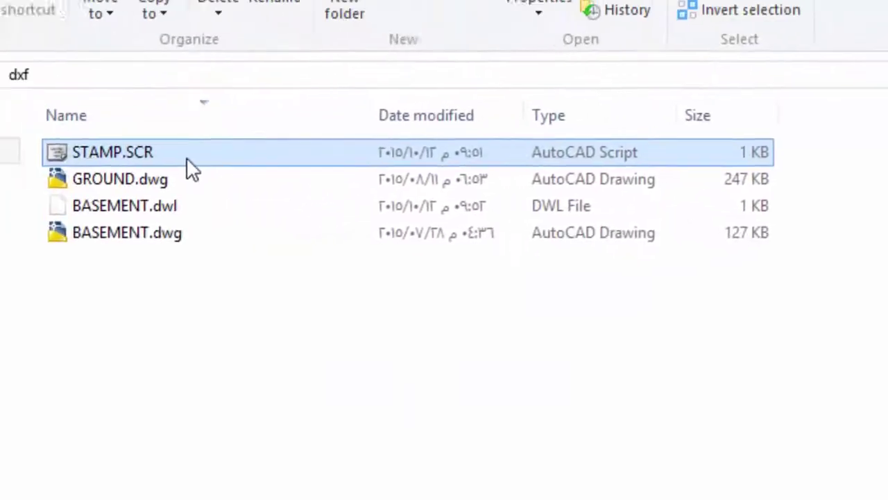
- Copy the STAMP.SCR file name from Explorer and paste it so the macro reads ^C^CSCR;STAMP.SCR;
click(205, 162)
drag(205, 161, 91, 171)
key(ctrl+c)
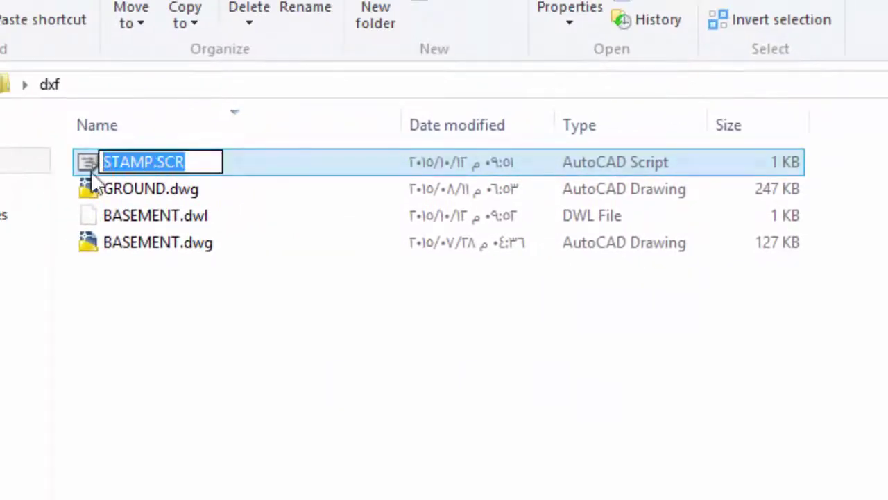
key(Return)
click(368, 401)
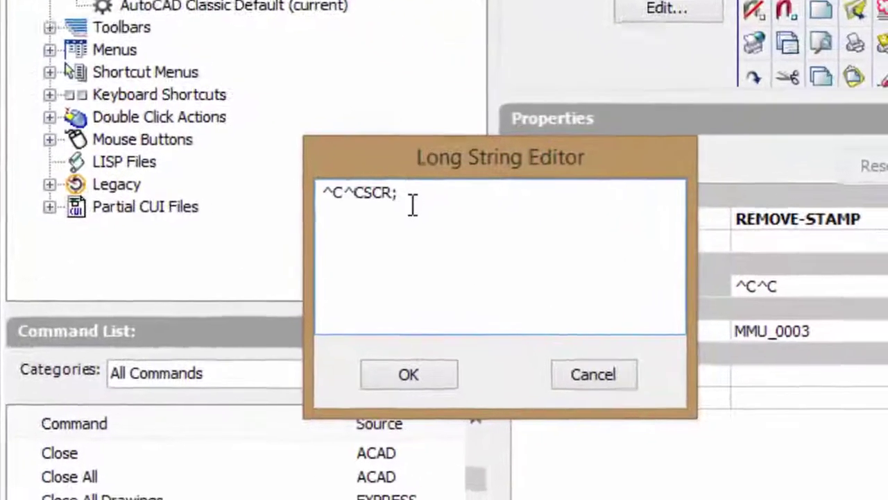
key(ctrl+v)
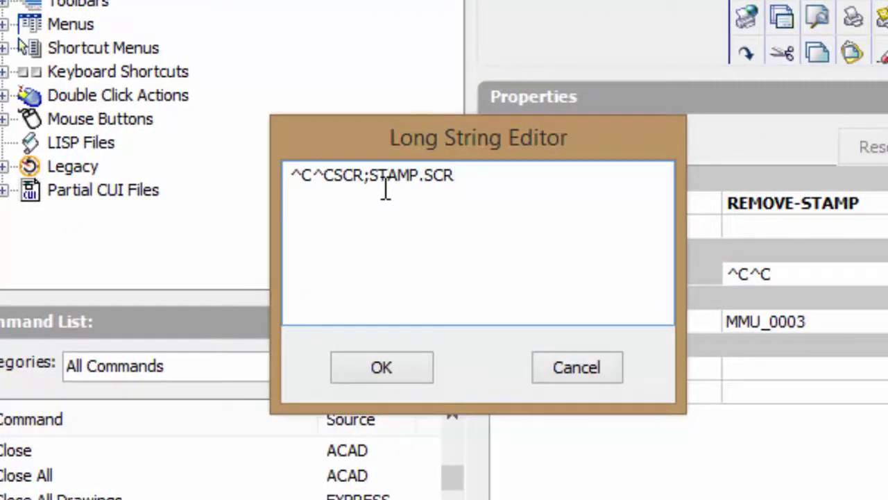
text(;)
click(390, 377)
click(531, 361)
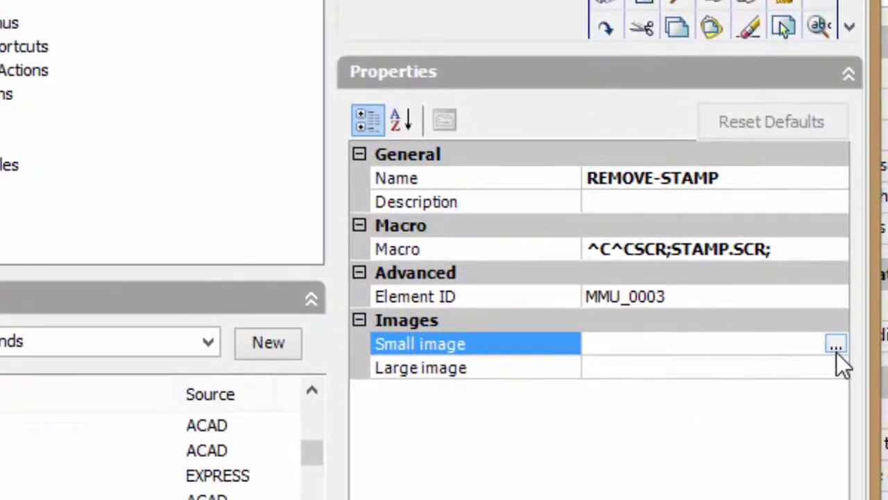
- Set the REMOVE-STAMP small image to C:\REMOVE.bmp
click(836, 350)
drag(72, 300, 22, 313)
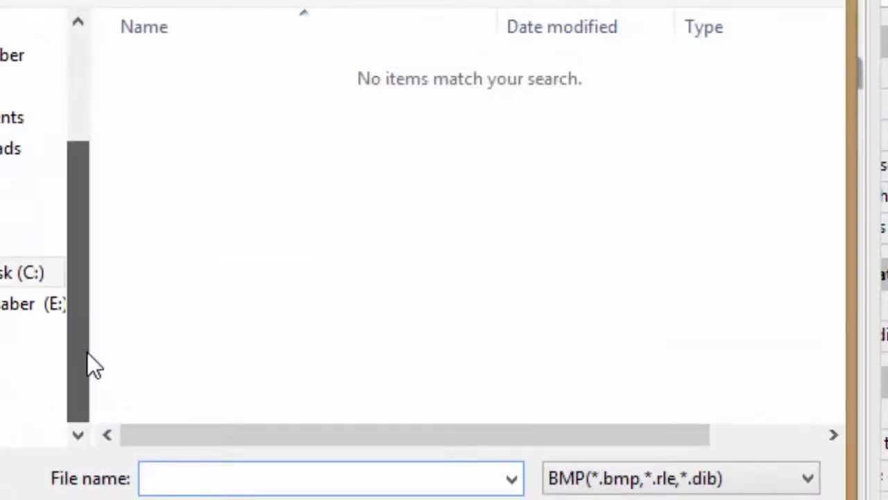
click(20, 336)
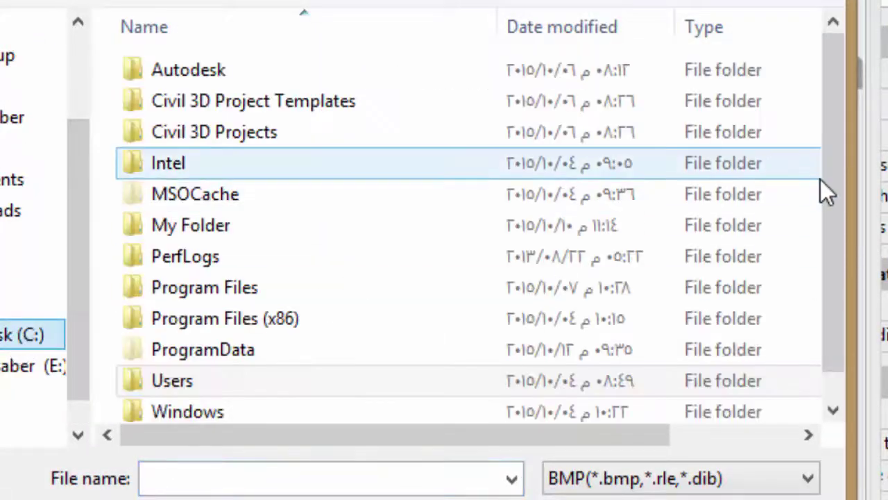
drag(824, 190, 827, 327)
click(205, 409)
double_click(202, 412)
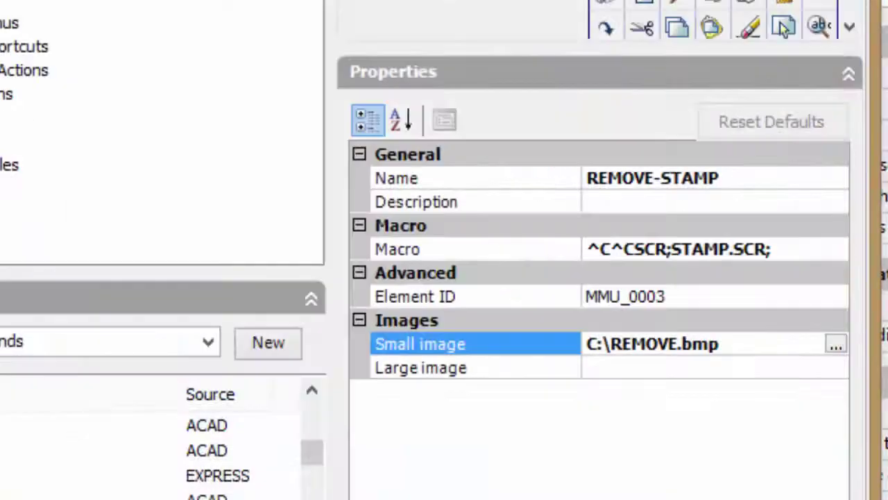
- Set the REMOVE-STAMP large image to C:\REMOVE.bmp as well
click(714, 375)
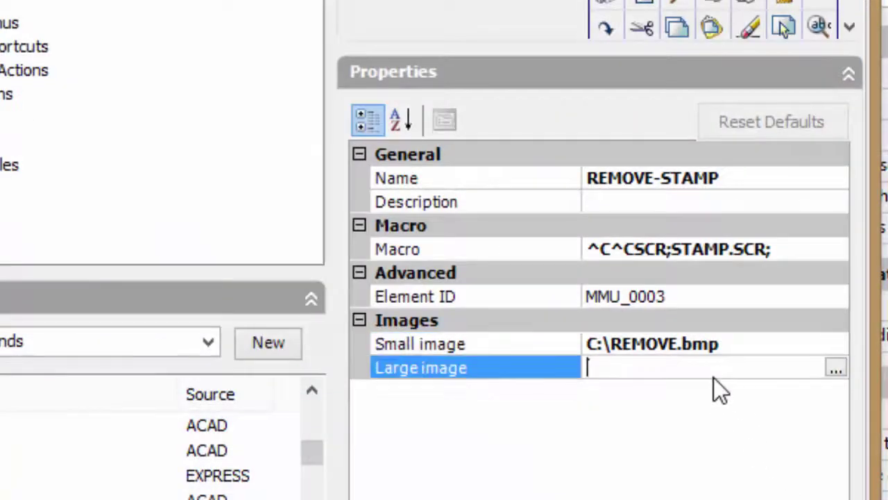
click(842, 374)
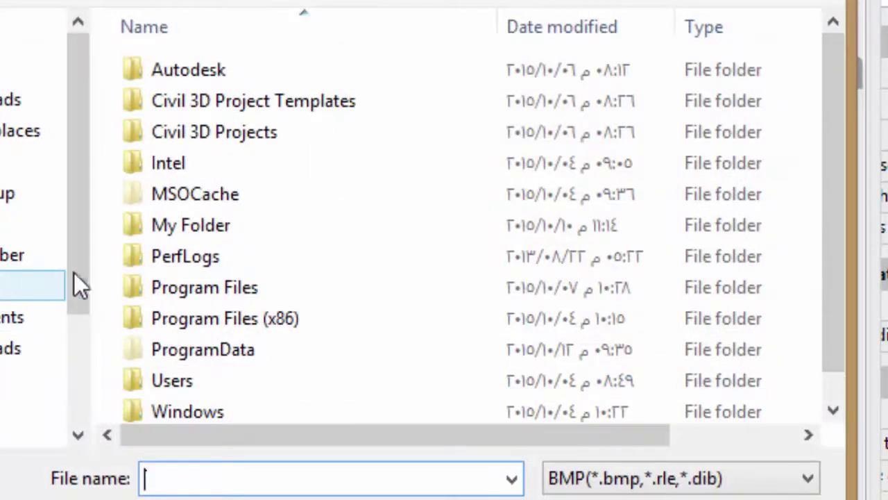
drag(78, 285, 73, 357)
click(32, 336)
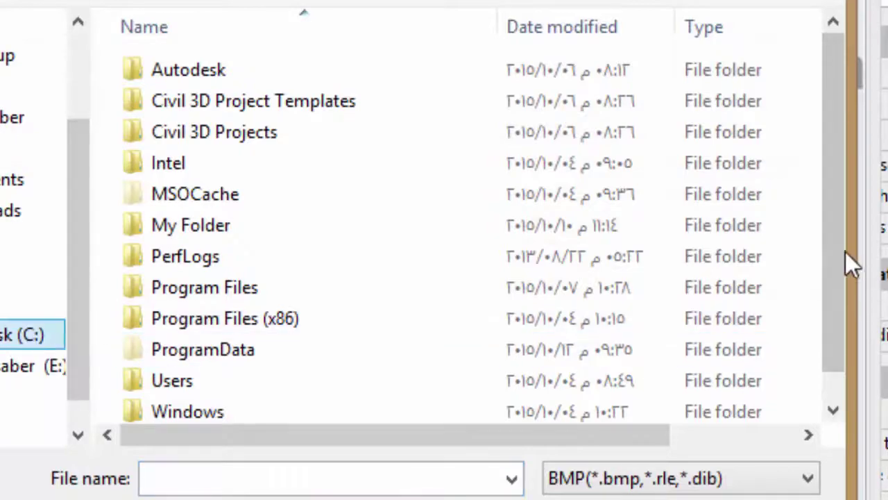
scroll(845, 251, down, 1)
double_click(223, 406)
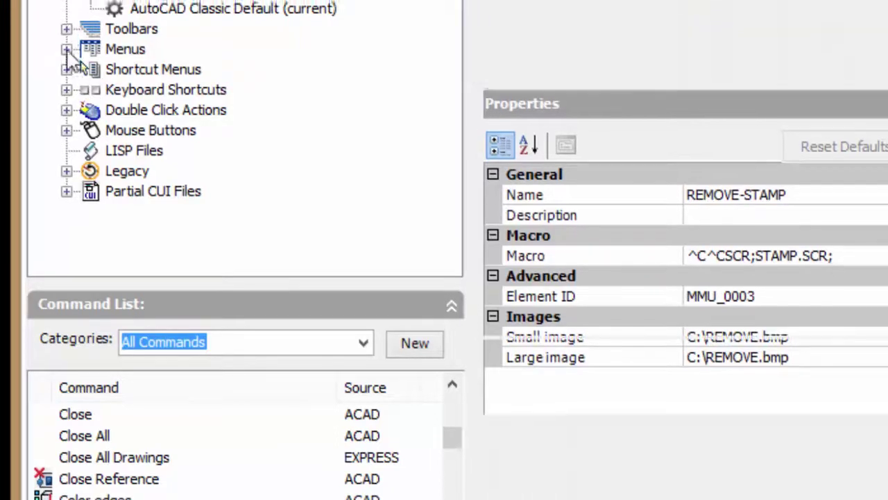
- Add a new REMOVE-STAMP toolbar containing the REMOVE-STAMP command, then apply and save the customization
double_click(128, 25)
right_click(136, 63)
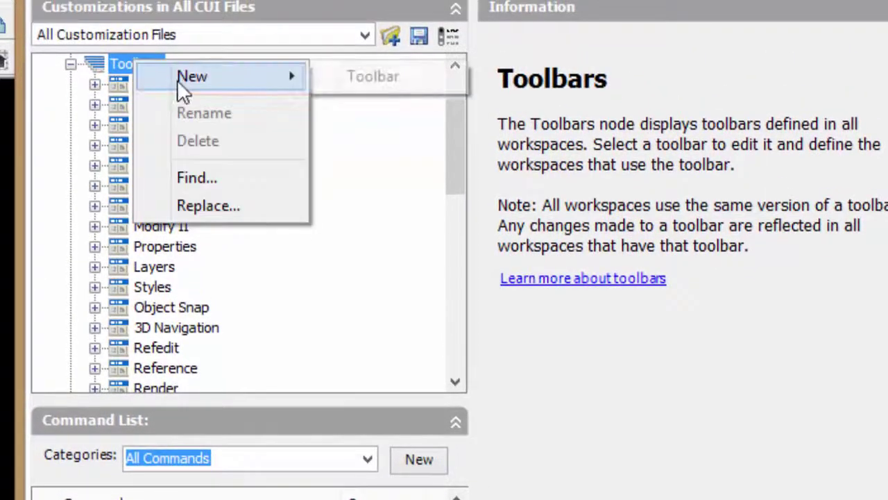
click(350, 80)
text(REMOVE-STAMP)
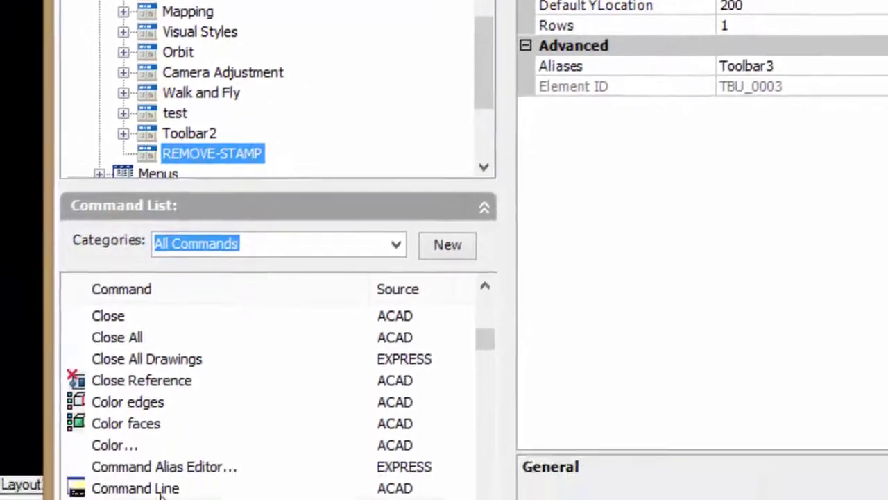
click(243, 472)
drag(243, 484, 207, 89)
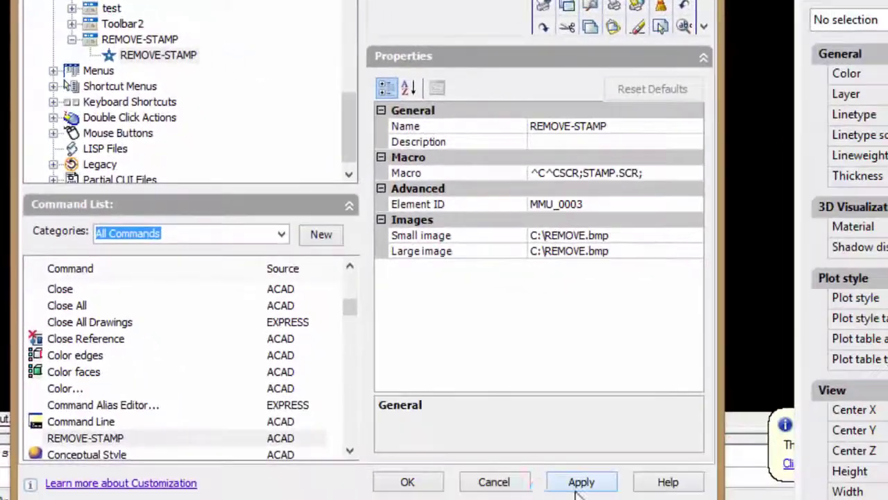
click(576, 486)
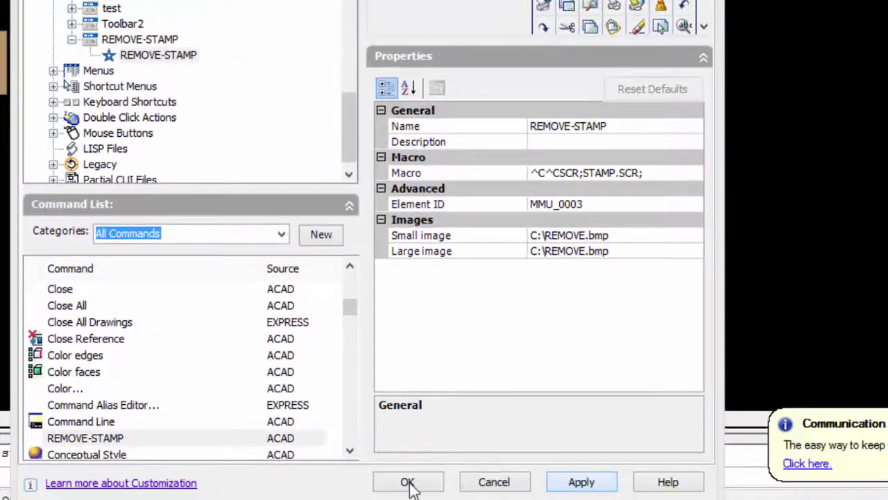
click(407, 482)
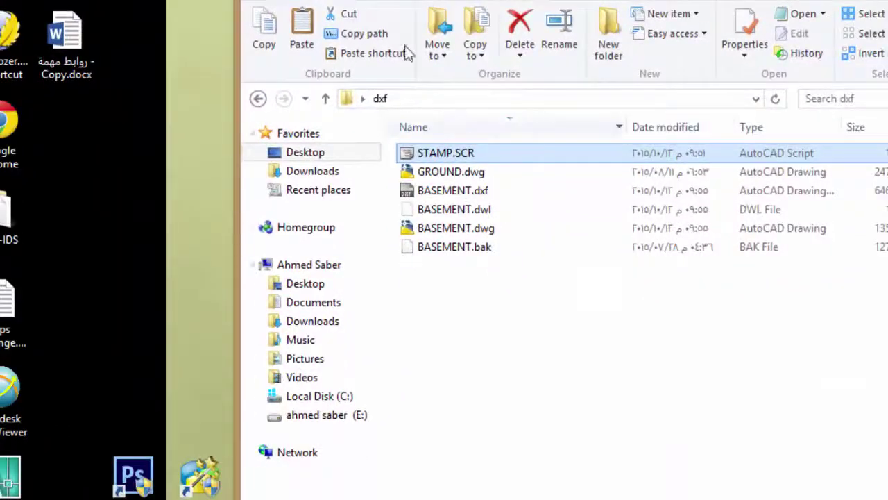
- Browse from the AutoCAD 2007 desktop shortcut's file location into its Support folder
right_click(421, 152)
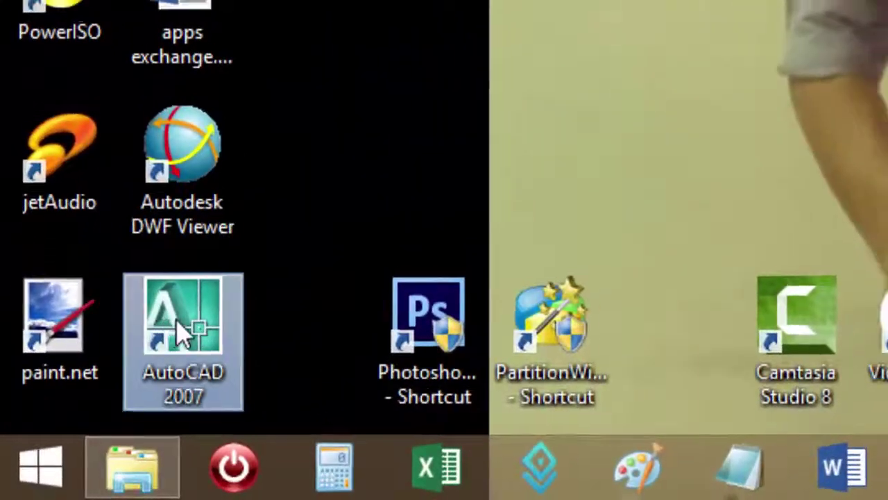
right_click(178, 324)
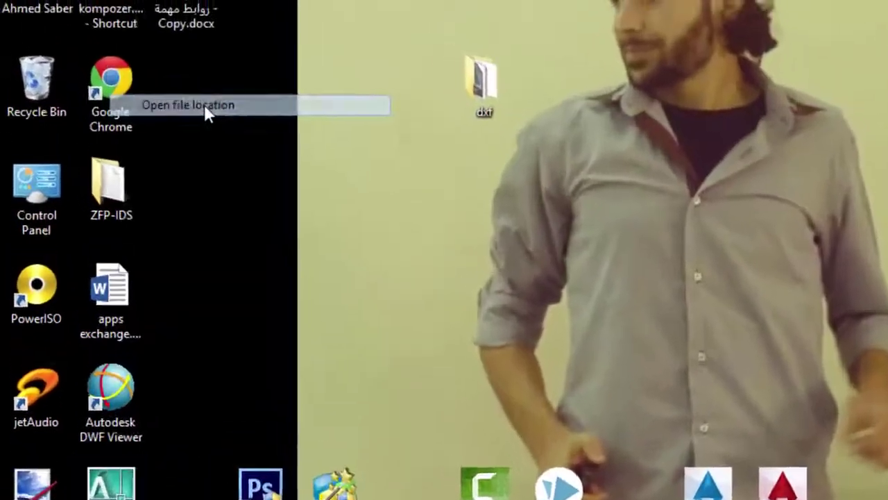
click(206, 111)
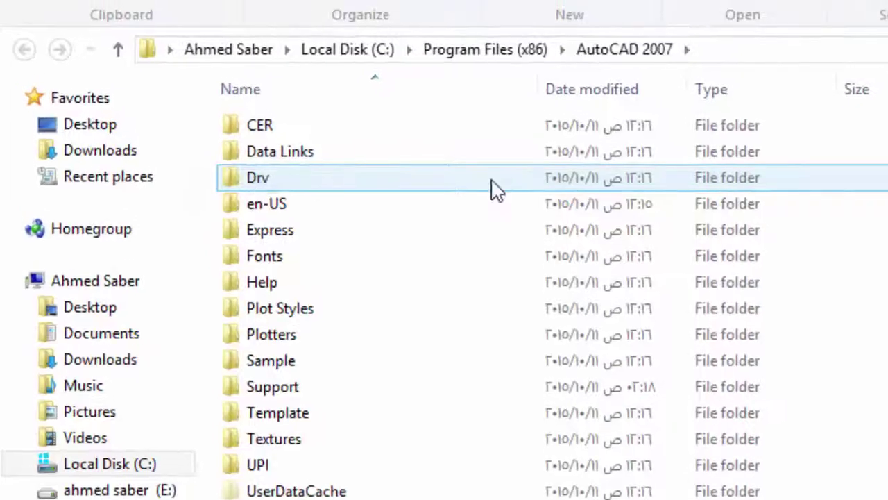
double_click(295, 390)
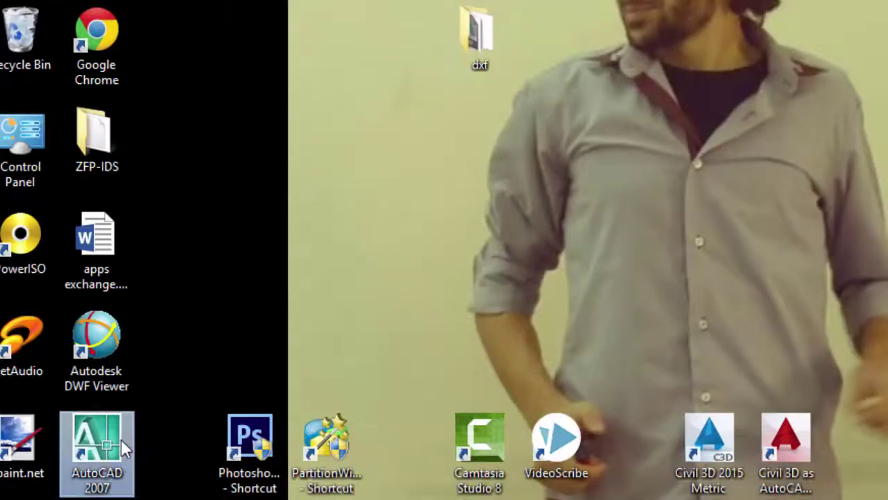
- Launch AutoCAD 2007 and open GROUND.dwg, accepting both educational-version alerts
double_click(104, 441)
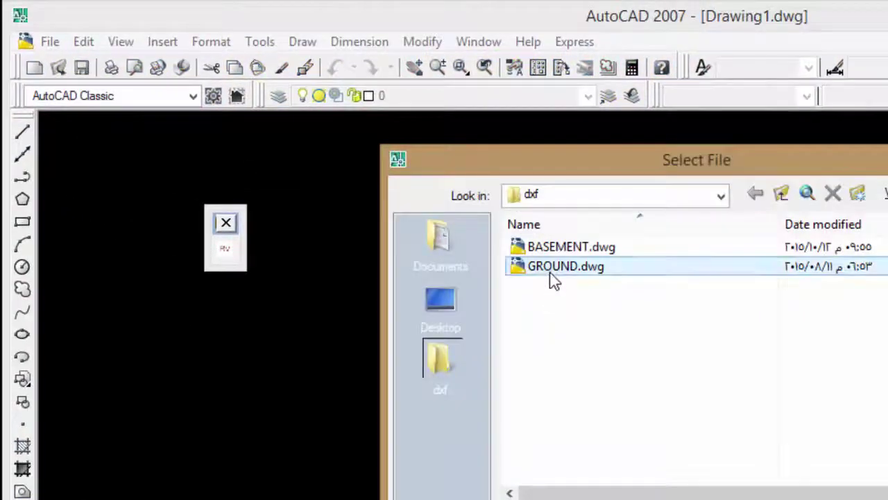
double_click(553, 276)
click(667, 413)
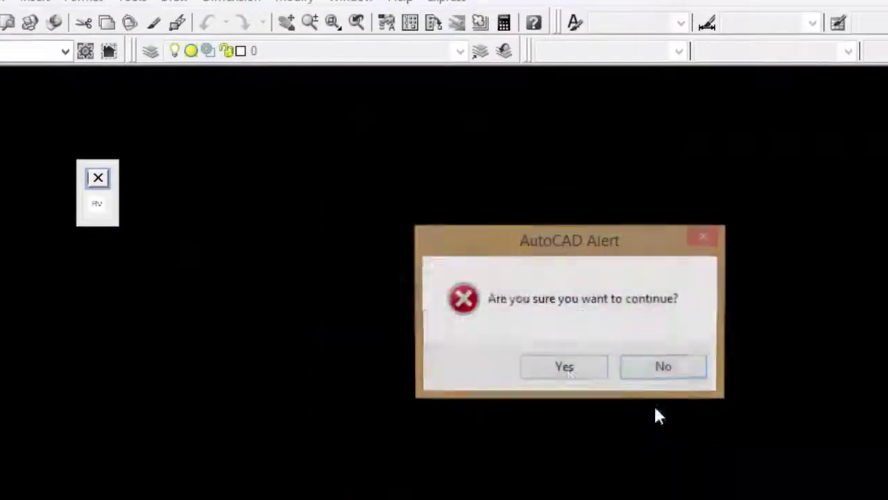
click(565, 370)
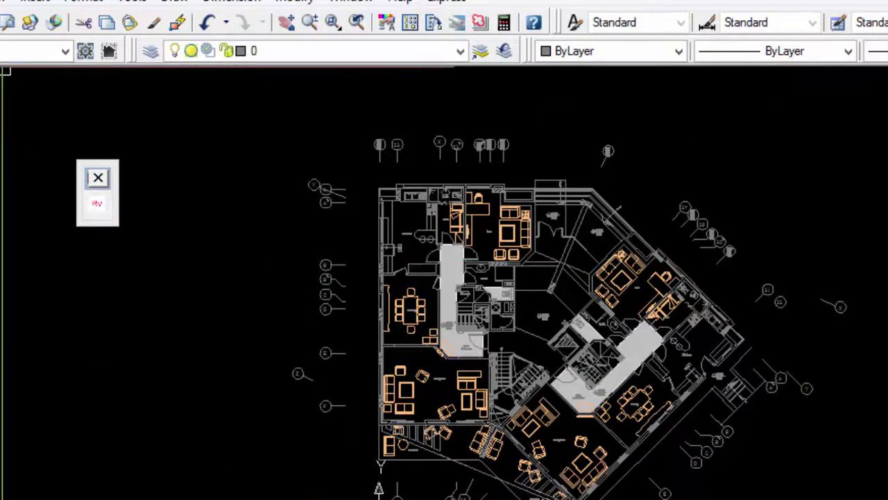
key(ctrl+p)
click(389, 117)
click(371, 144)
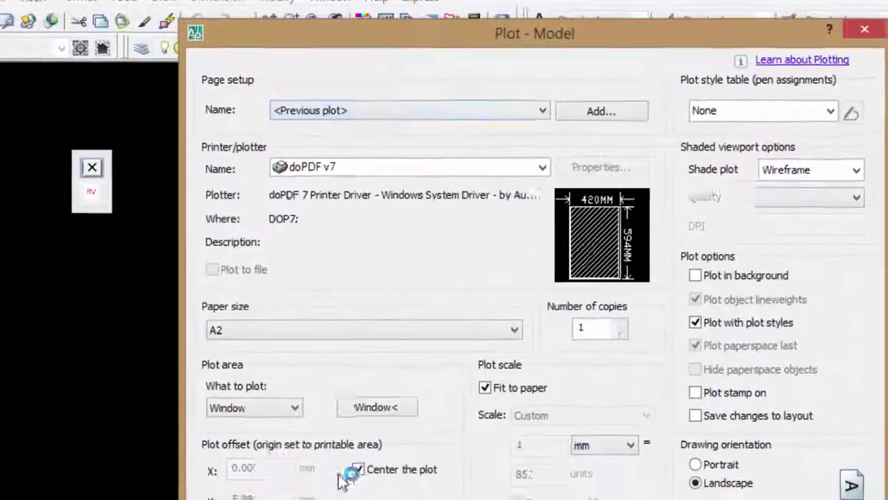
click(221, 494)
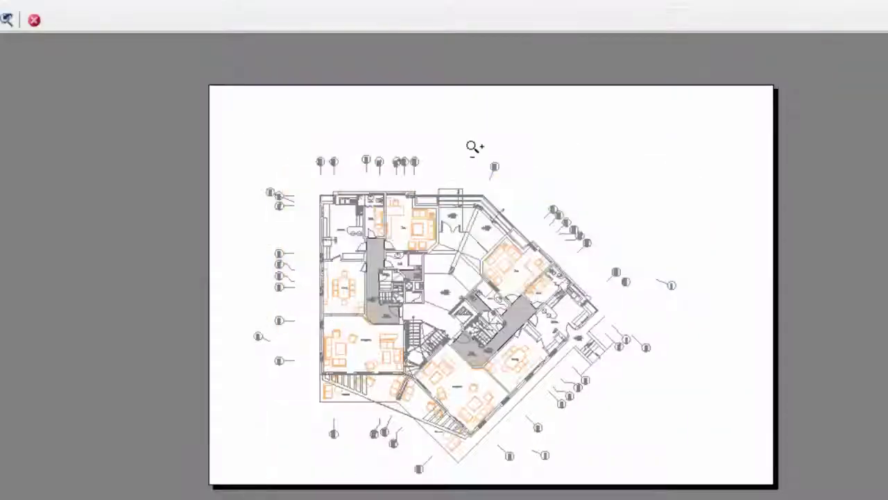
right_click(503, 140)
click(563, 148)
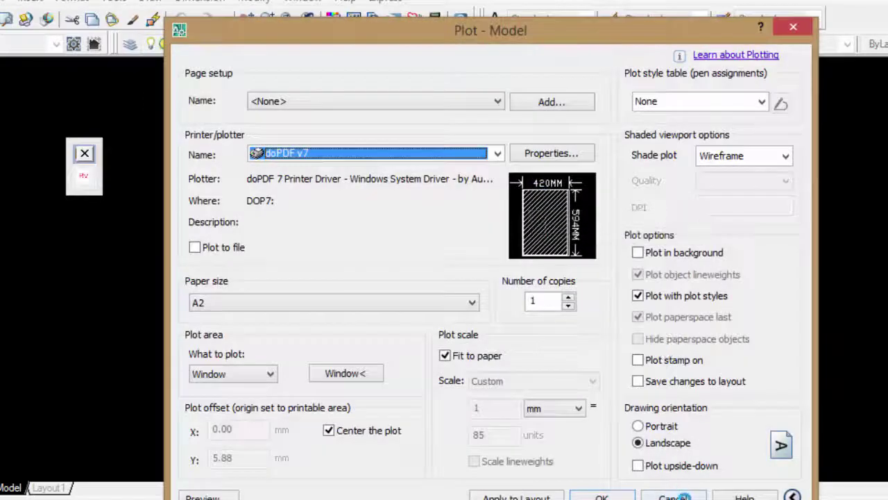
click(684, 497)
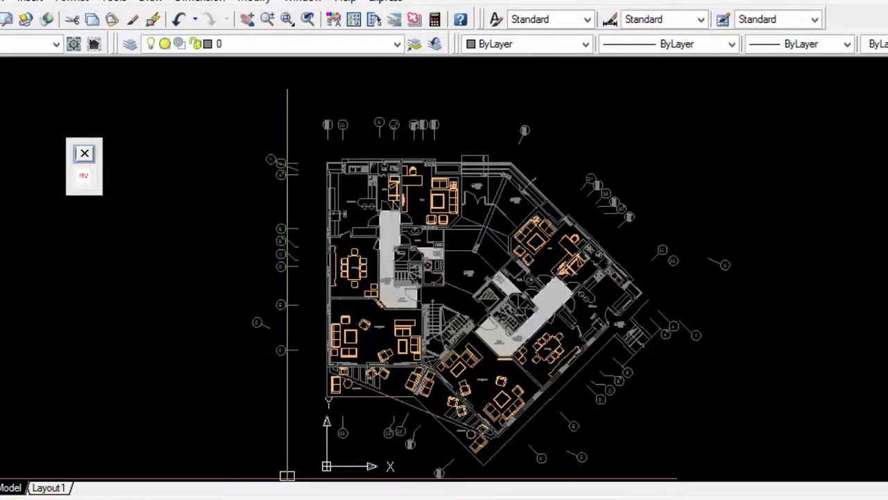